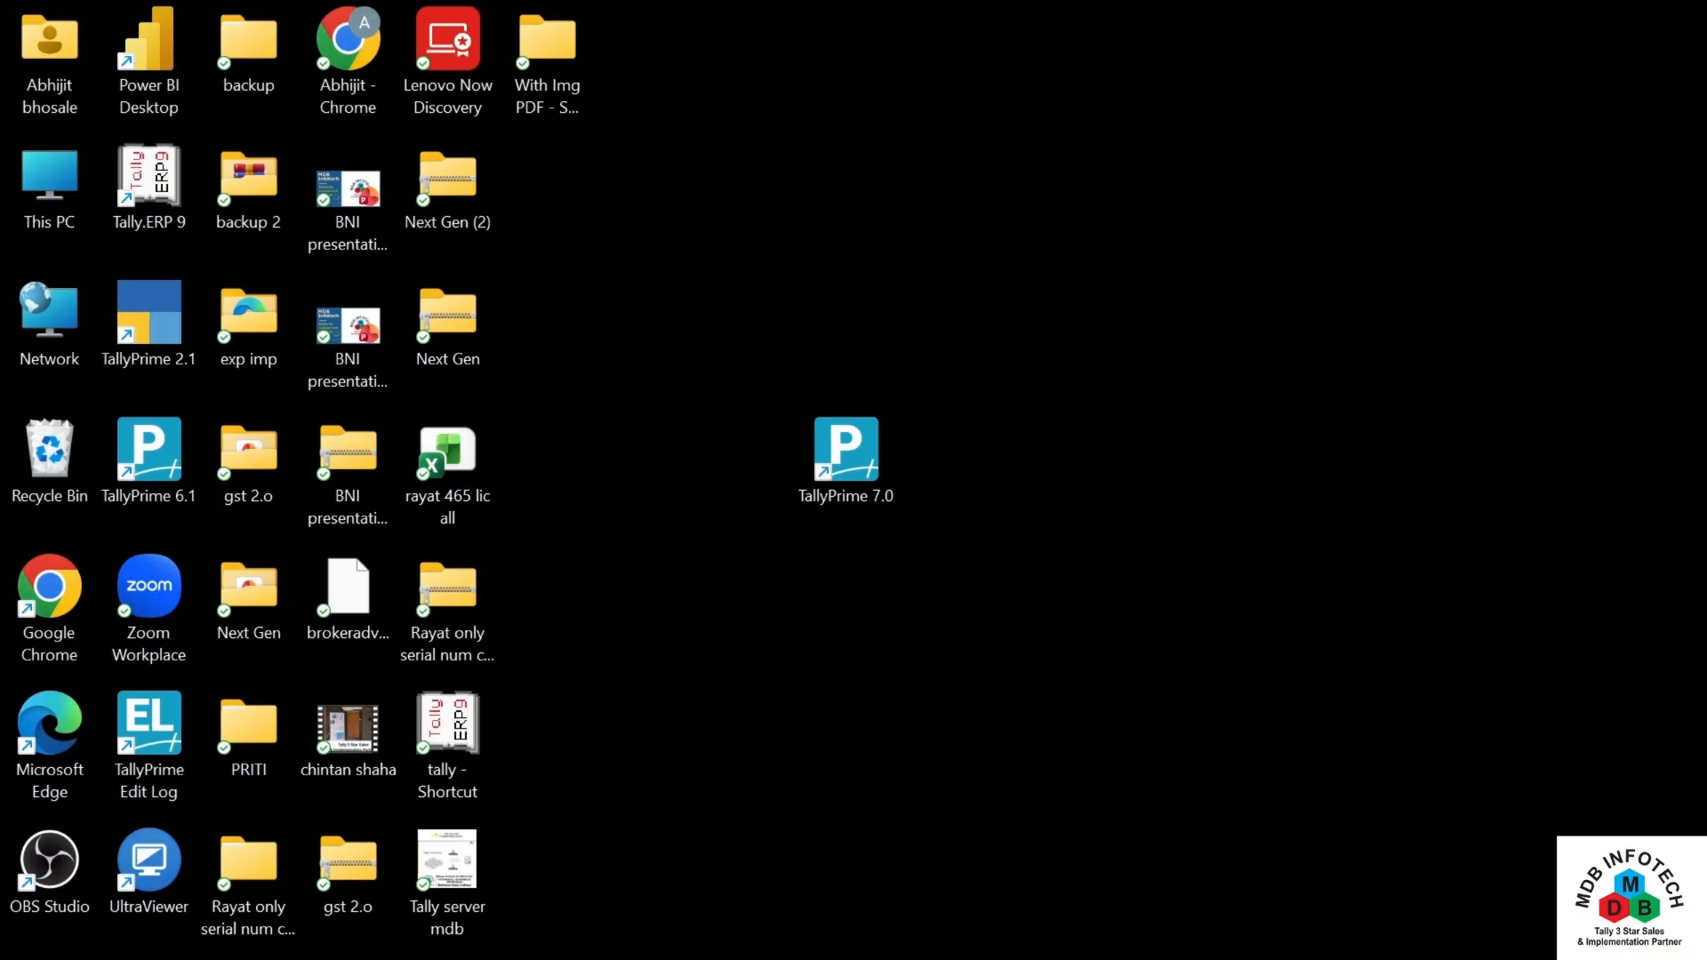
Step: Launch TallyPrime and start a new company from the List of Companies
left_click(1117, 959)
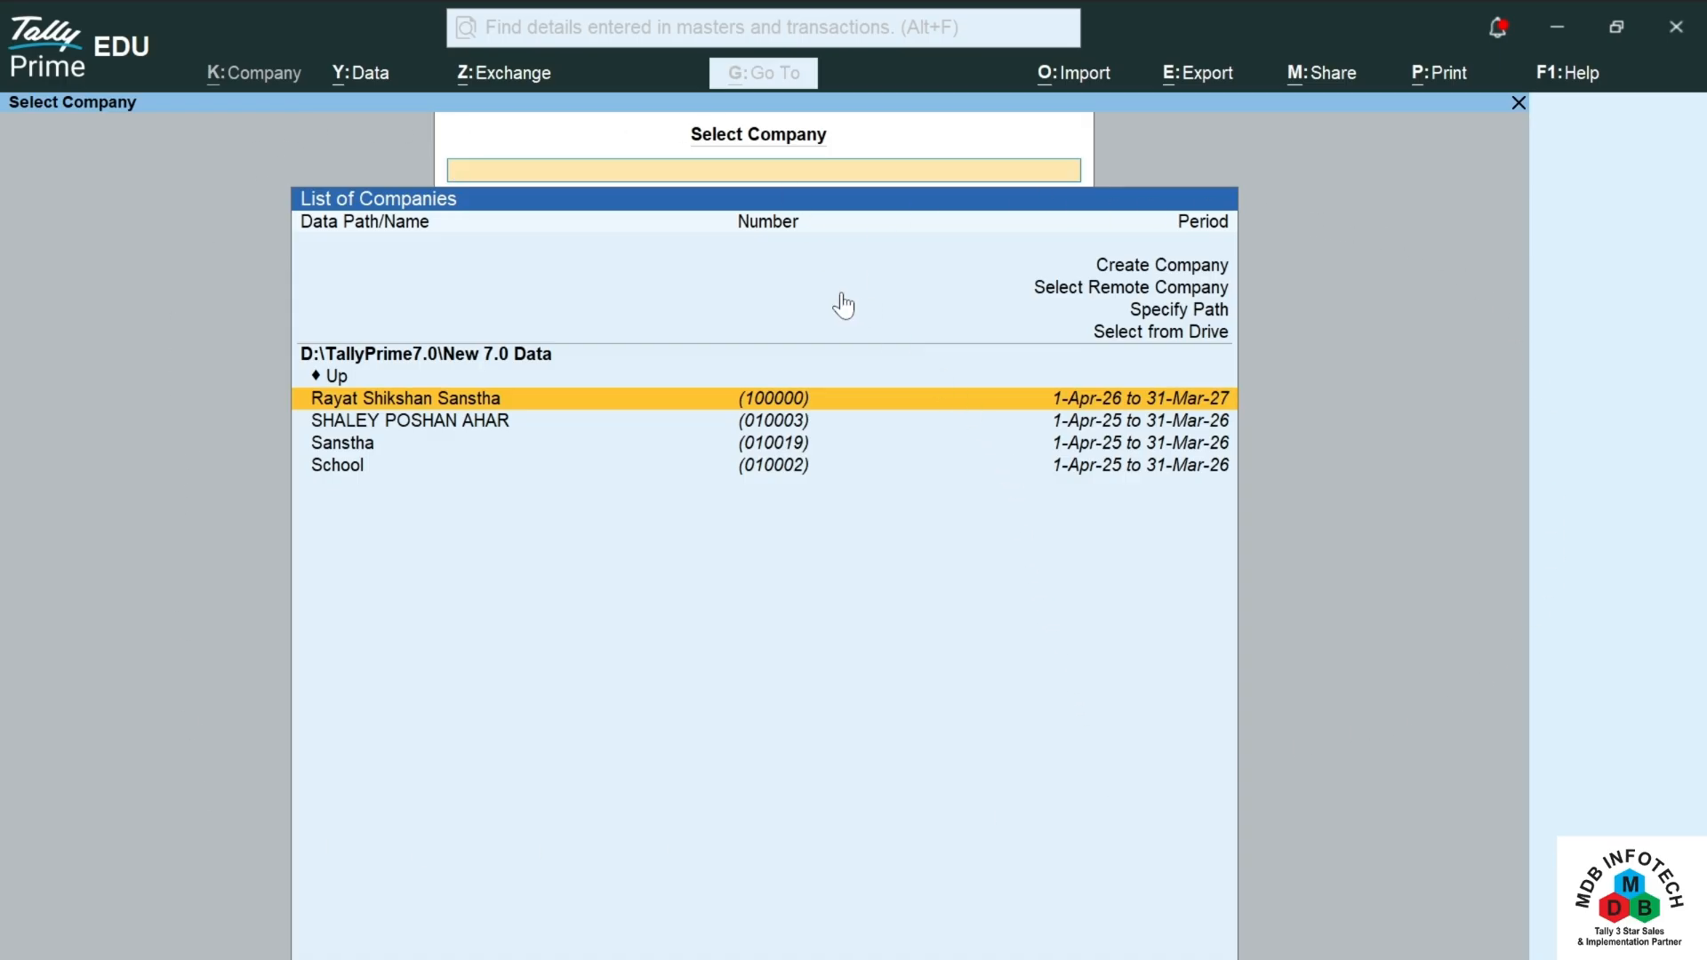
left_click(1180, 272)
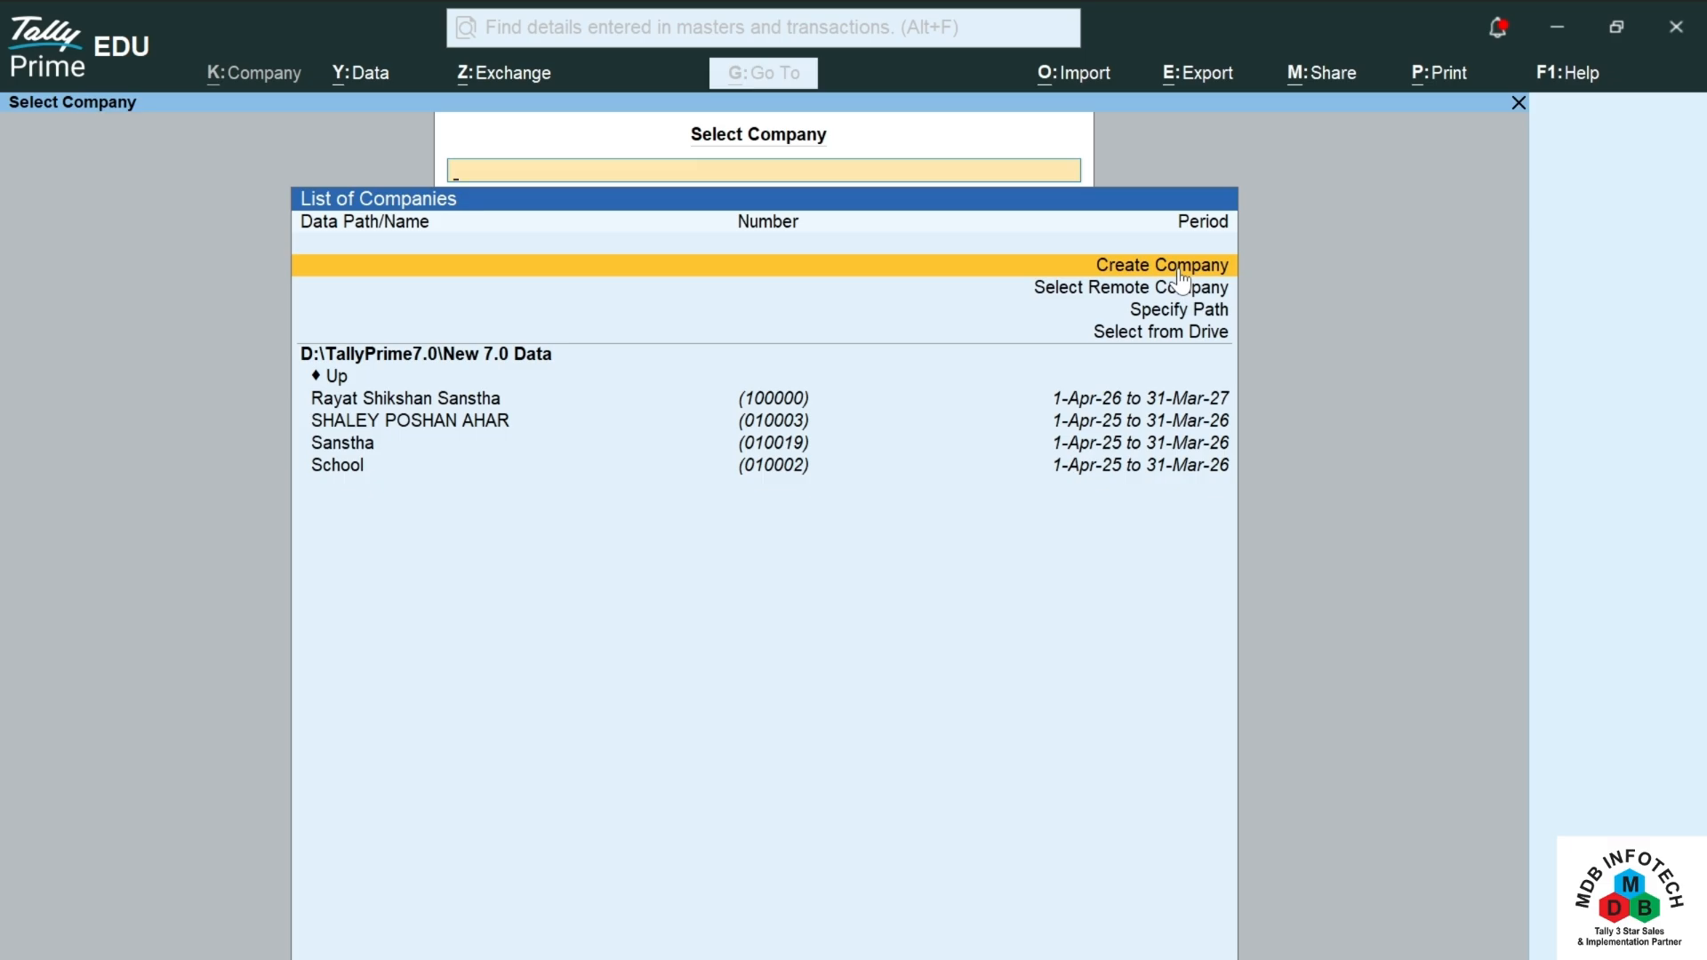
left_click(1177, 266)
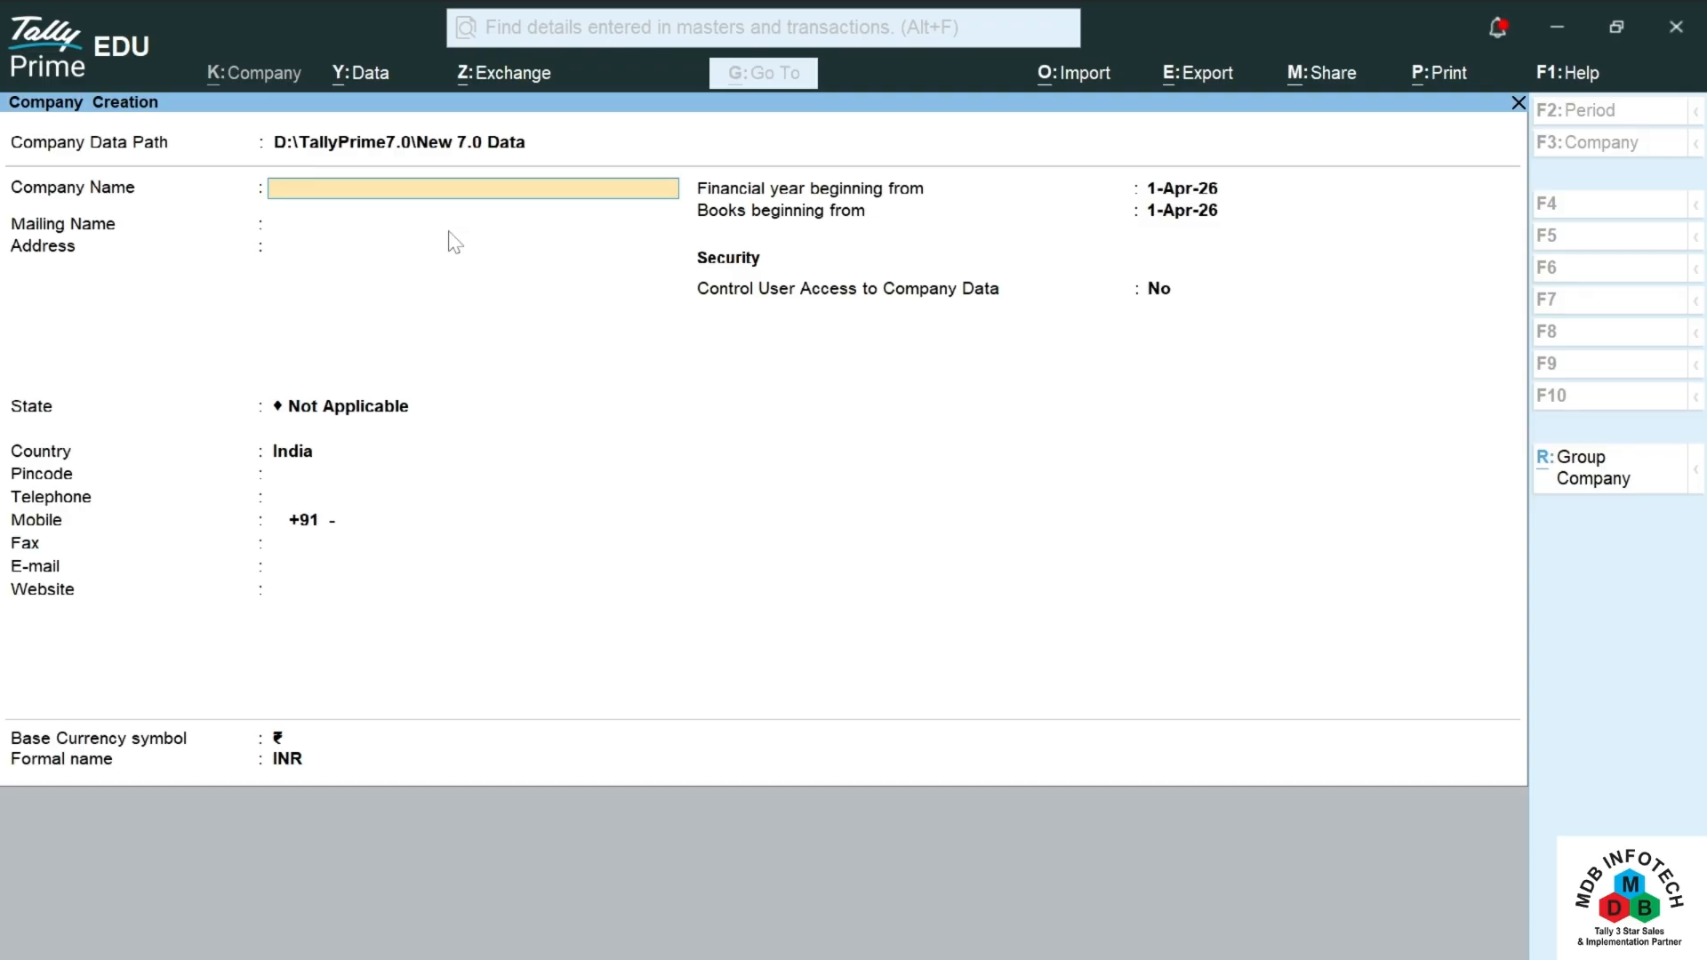
Step: Name the company ABC Ltd, keep the same mailing name and enter its one-line postal address
type("ABC Ltd")
key("Return")
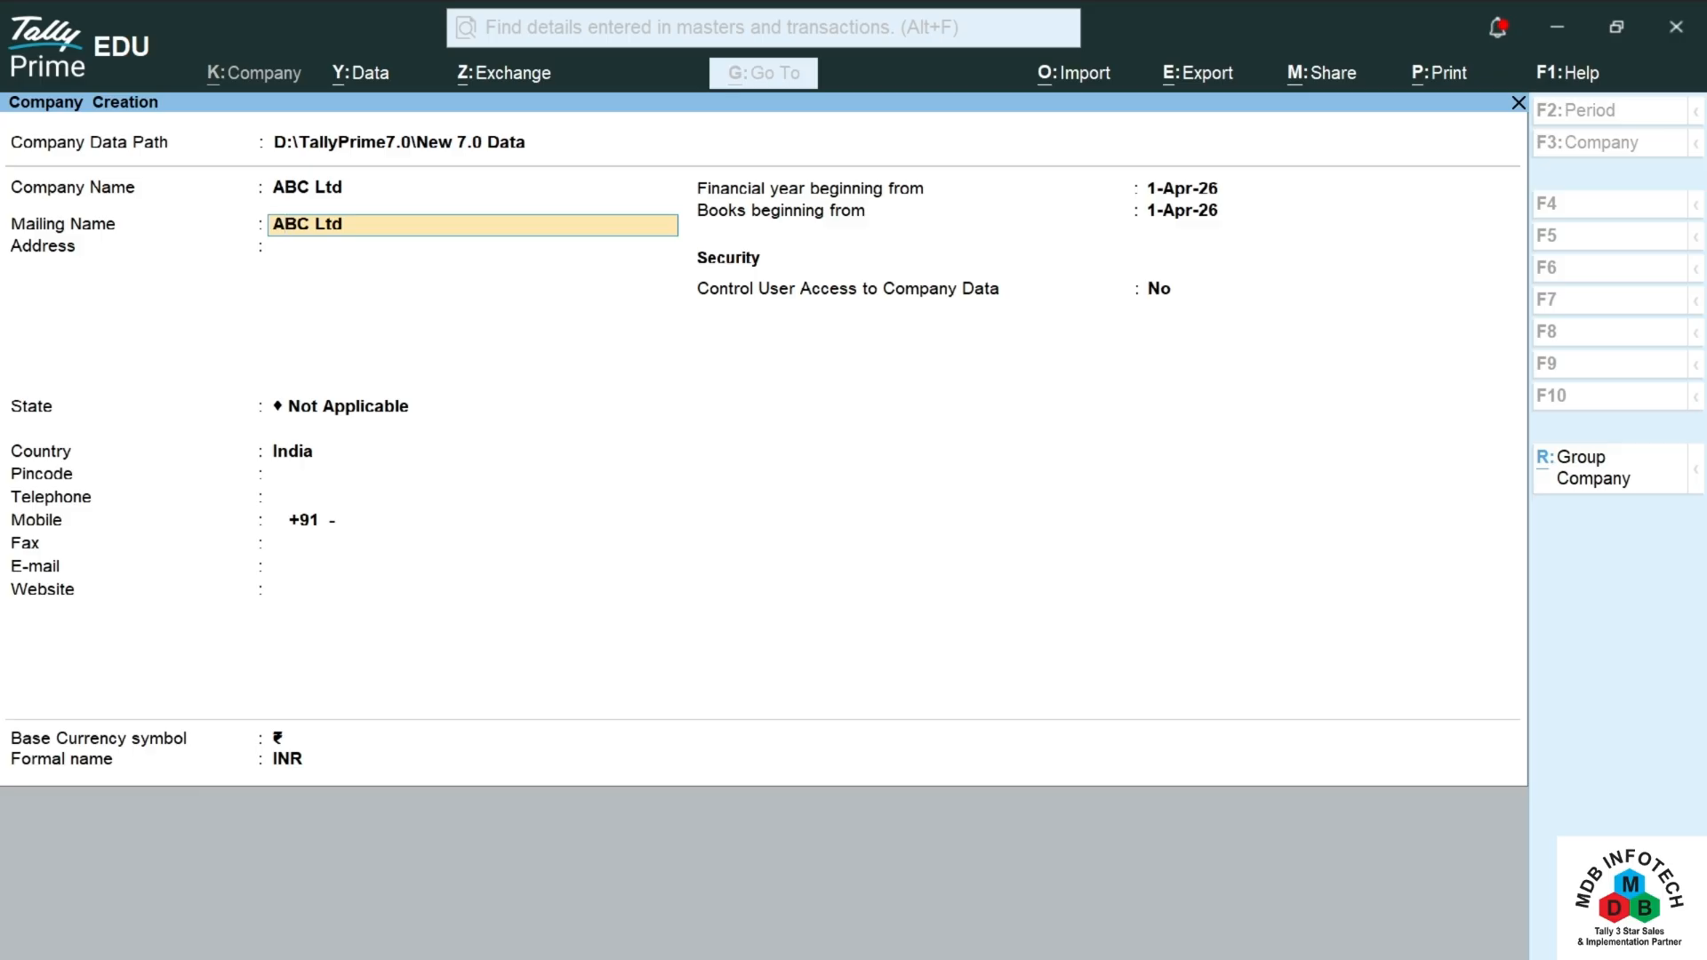
key("Return")
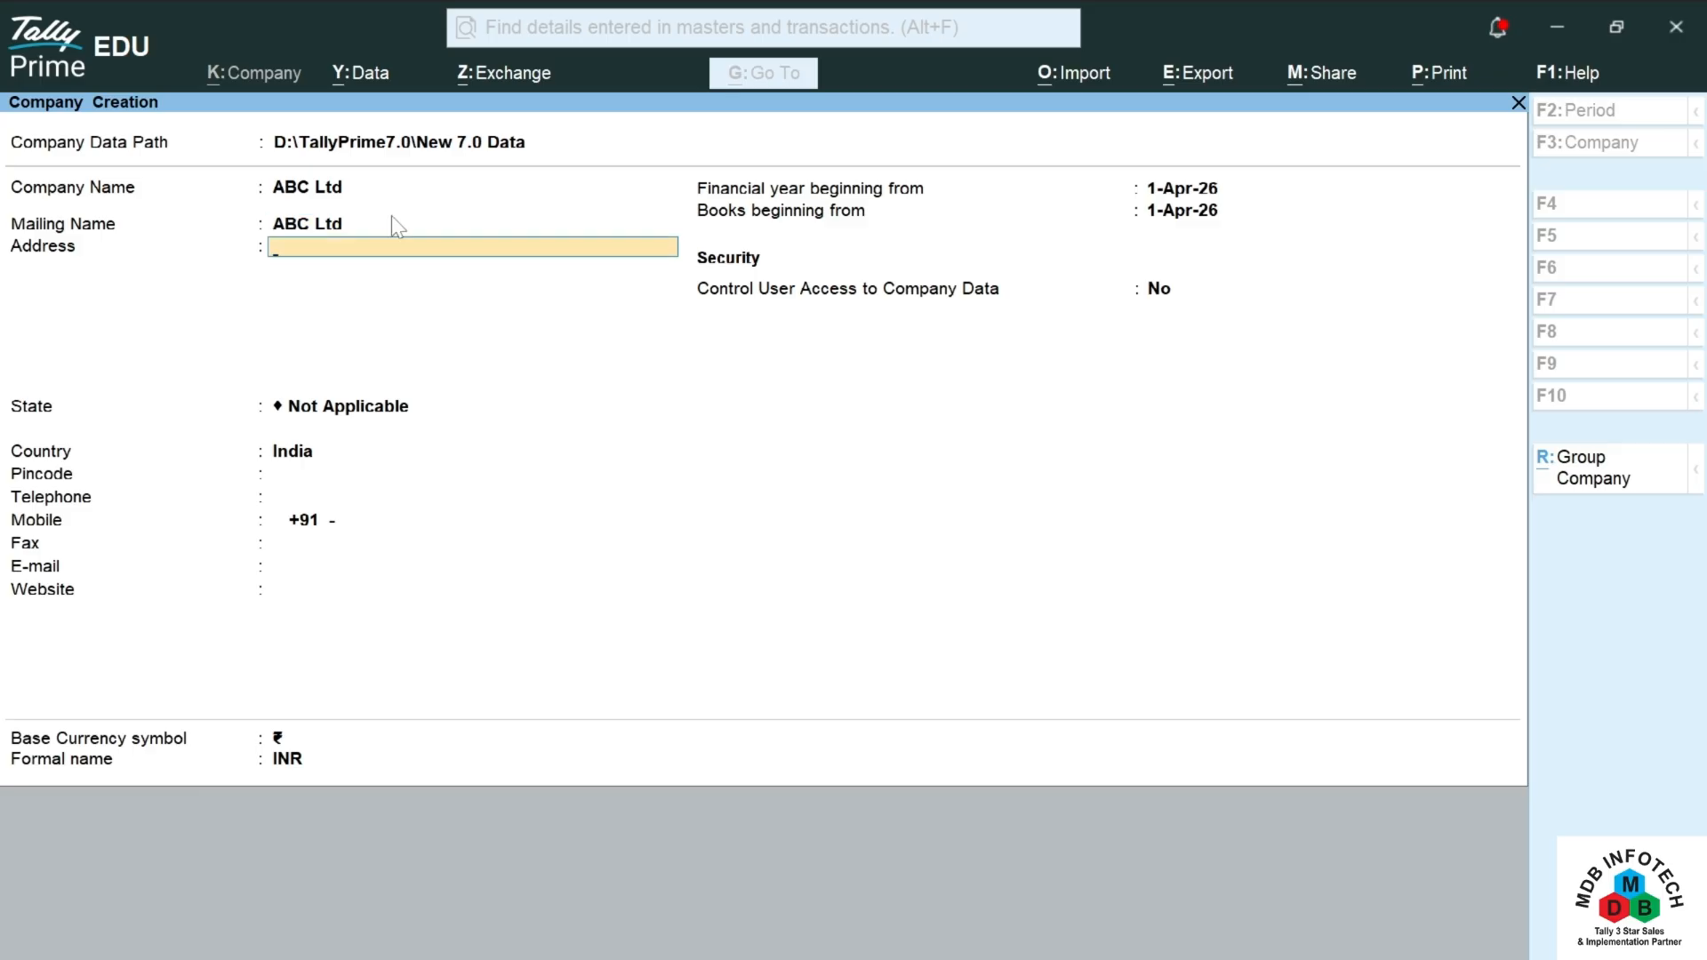
key("Return")
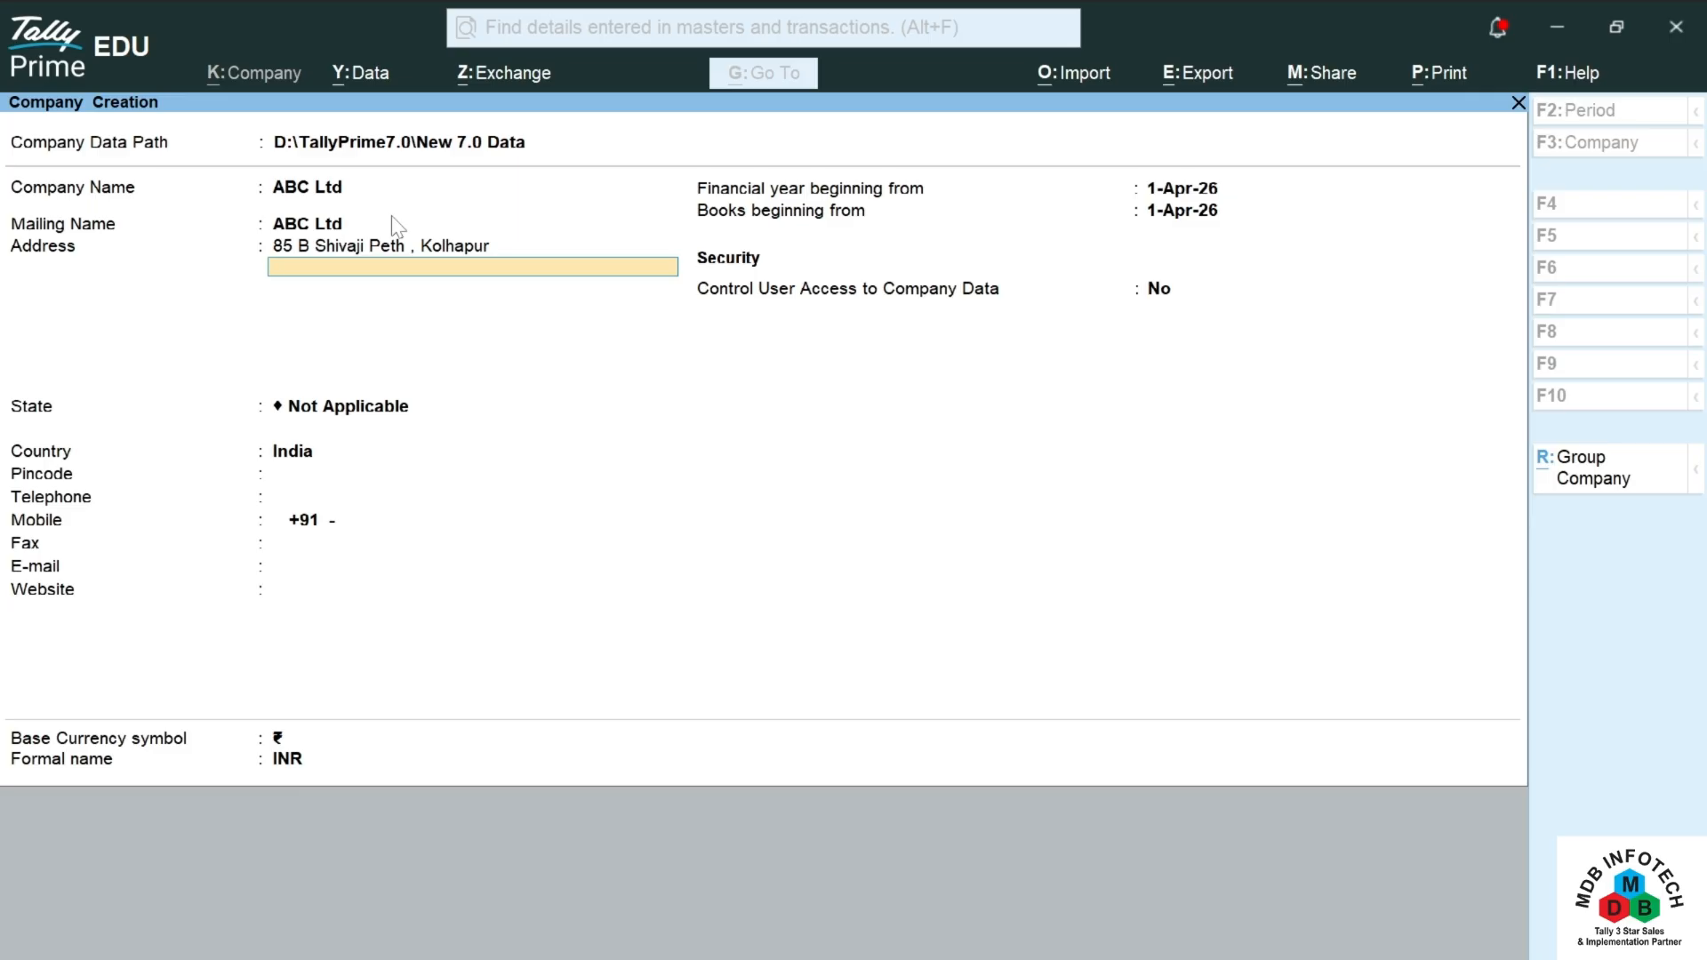
key("Return")
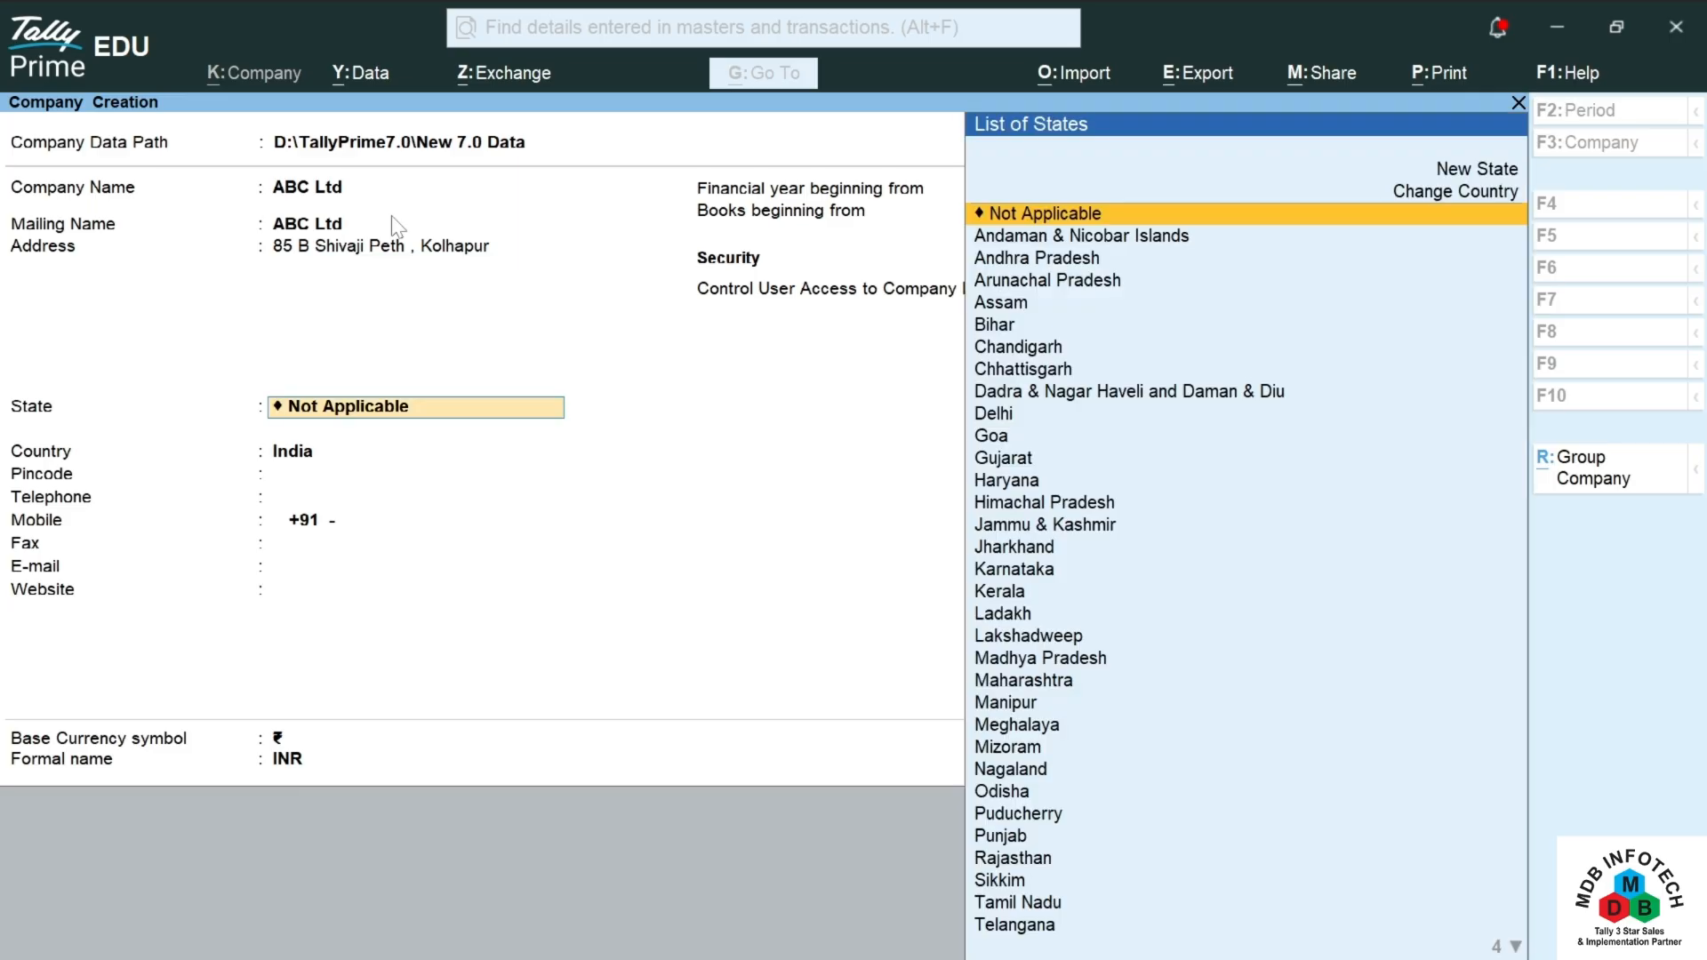
Step: Set the state to Maharashtra and enter the company's pincode
type("Mahara")
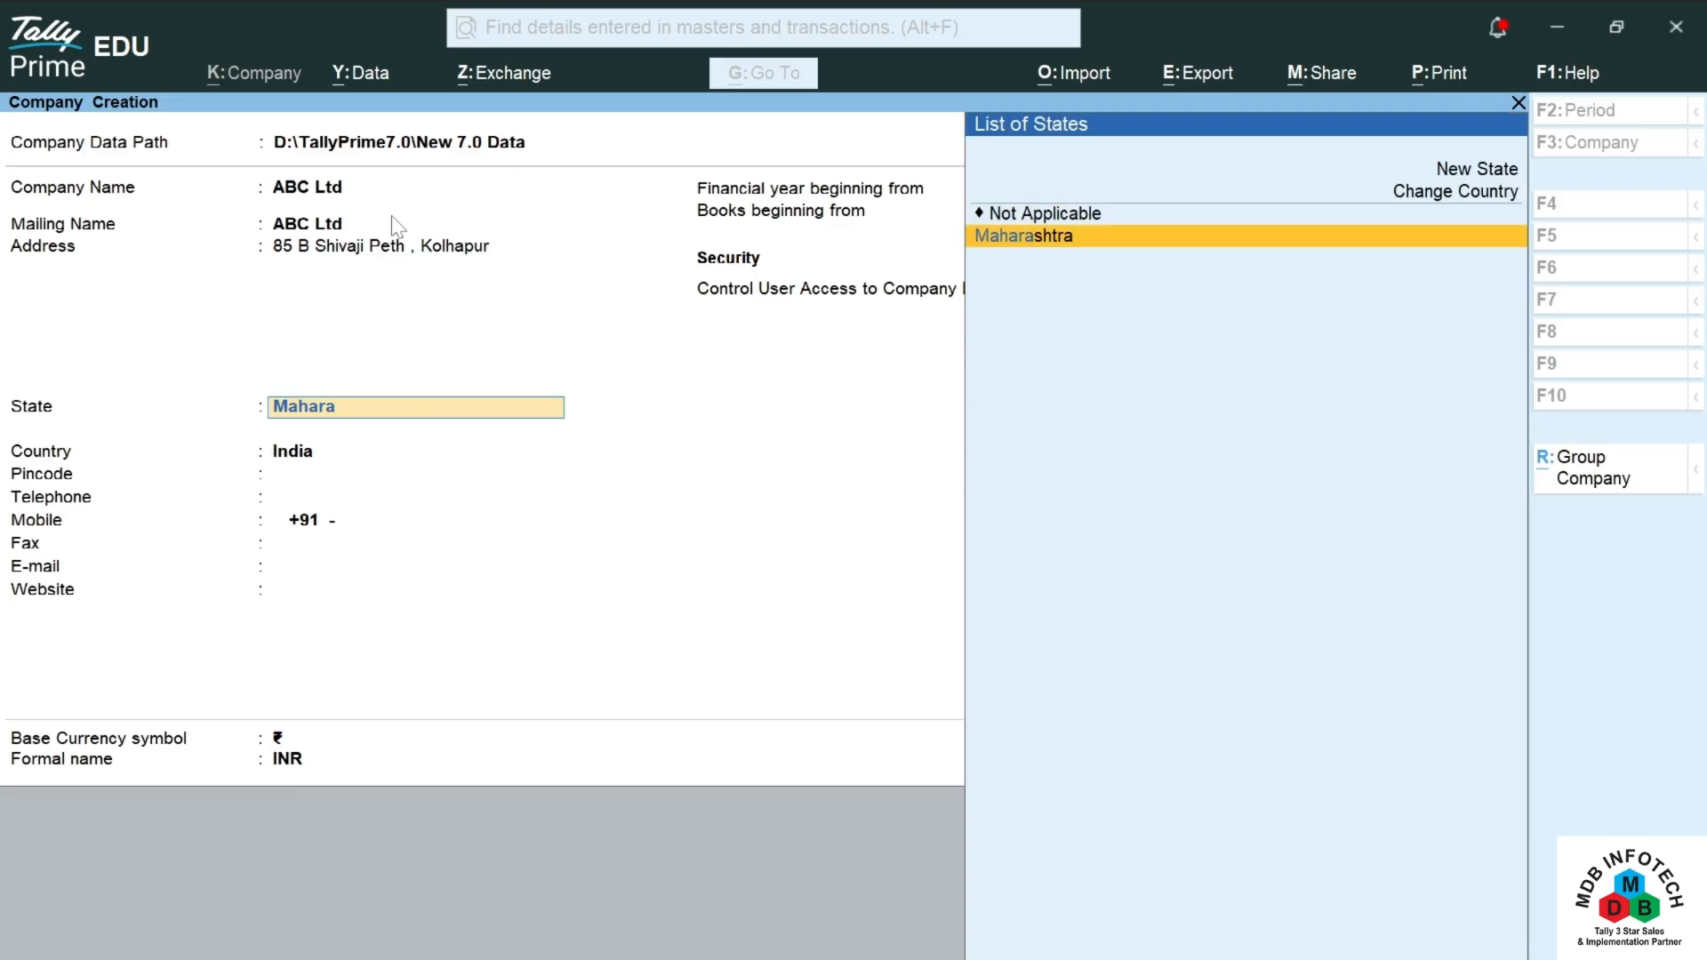
key("Return")
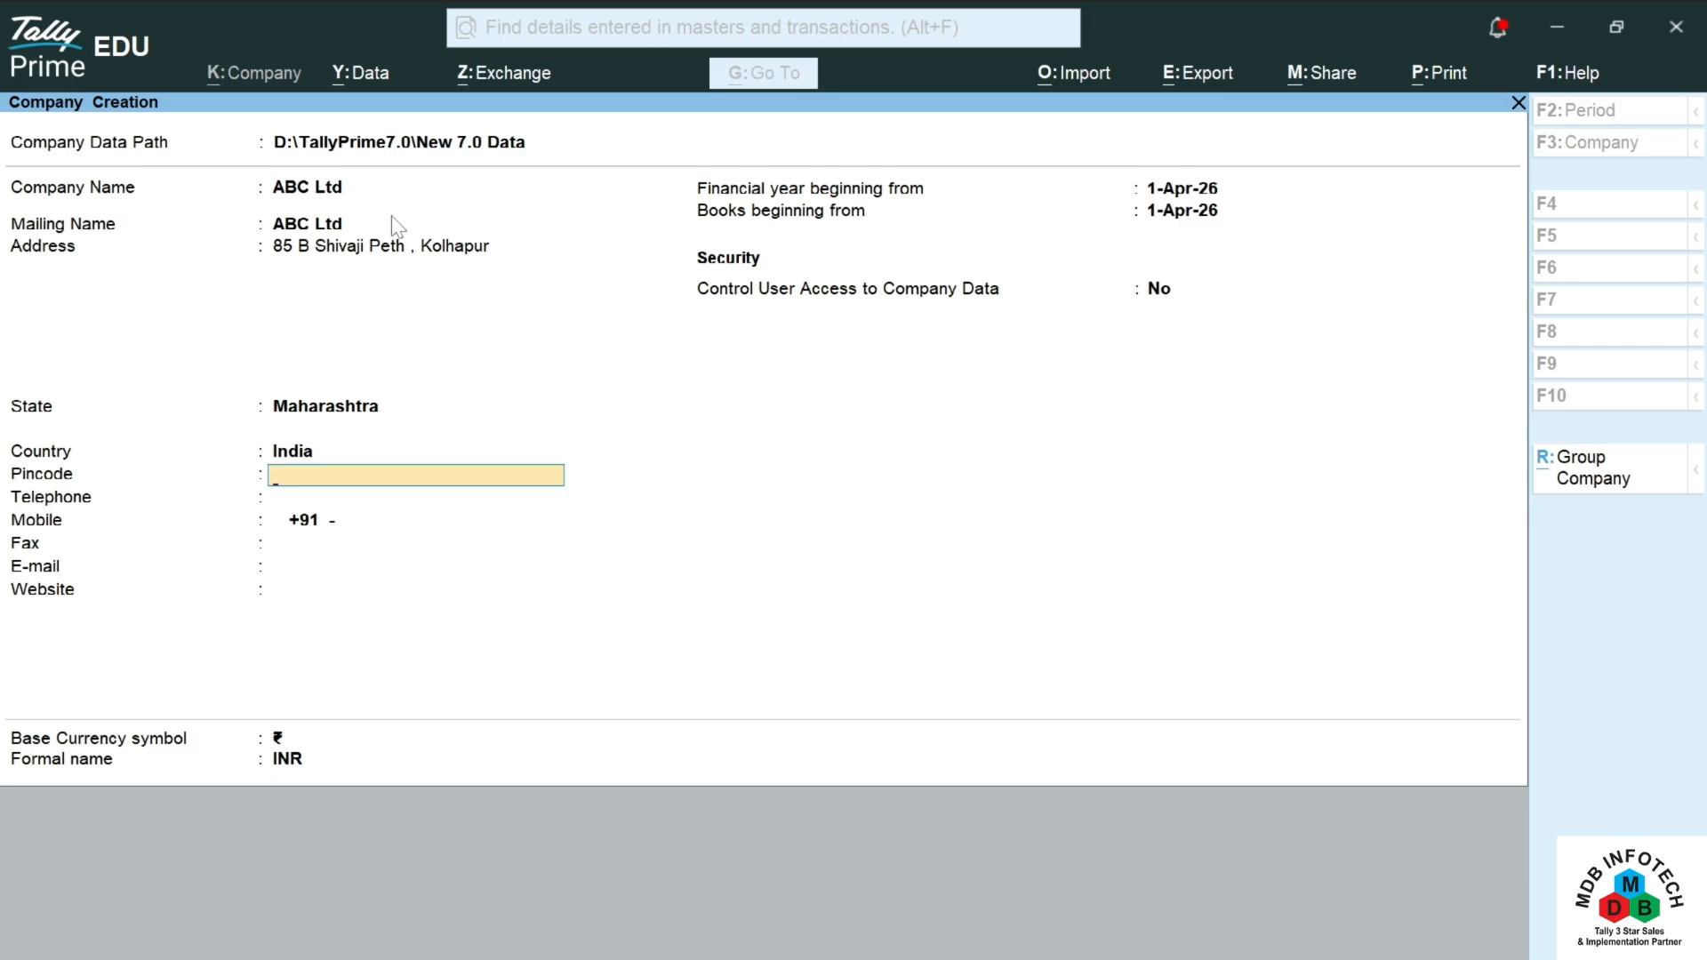
type("416012")
key("Return")
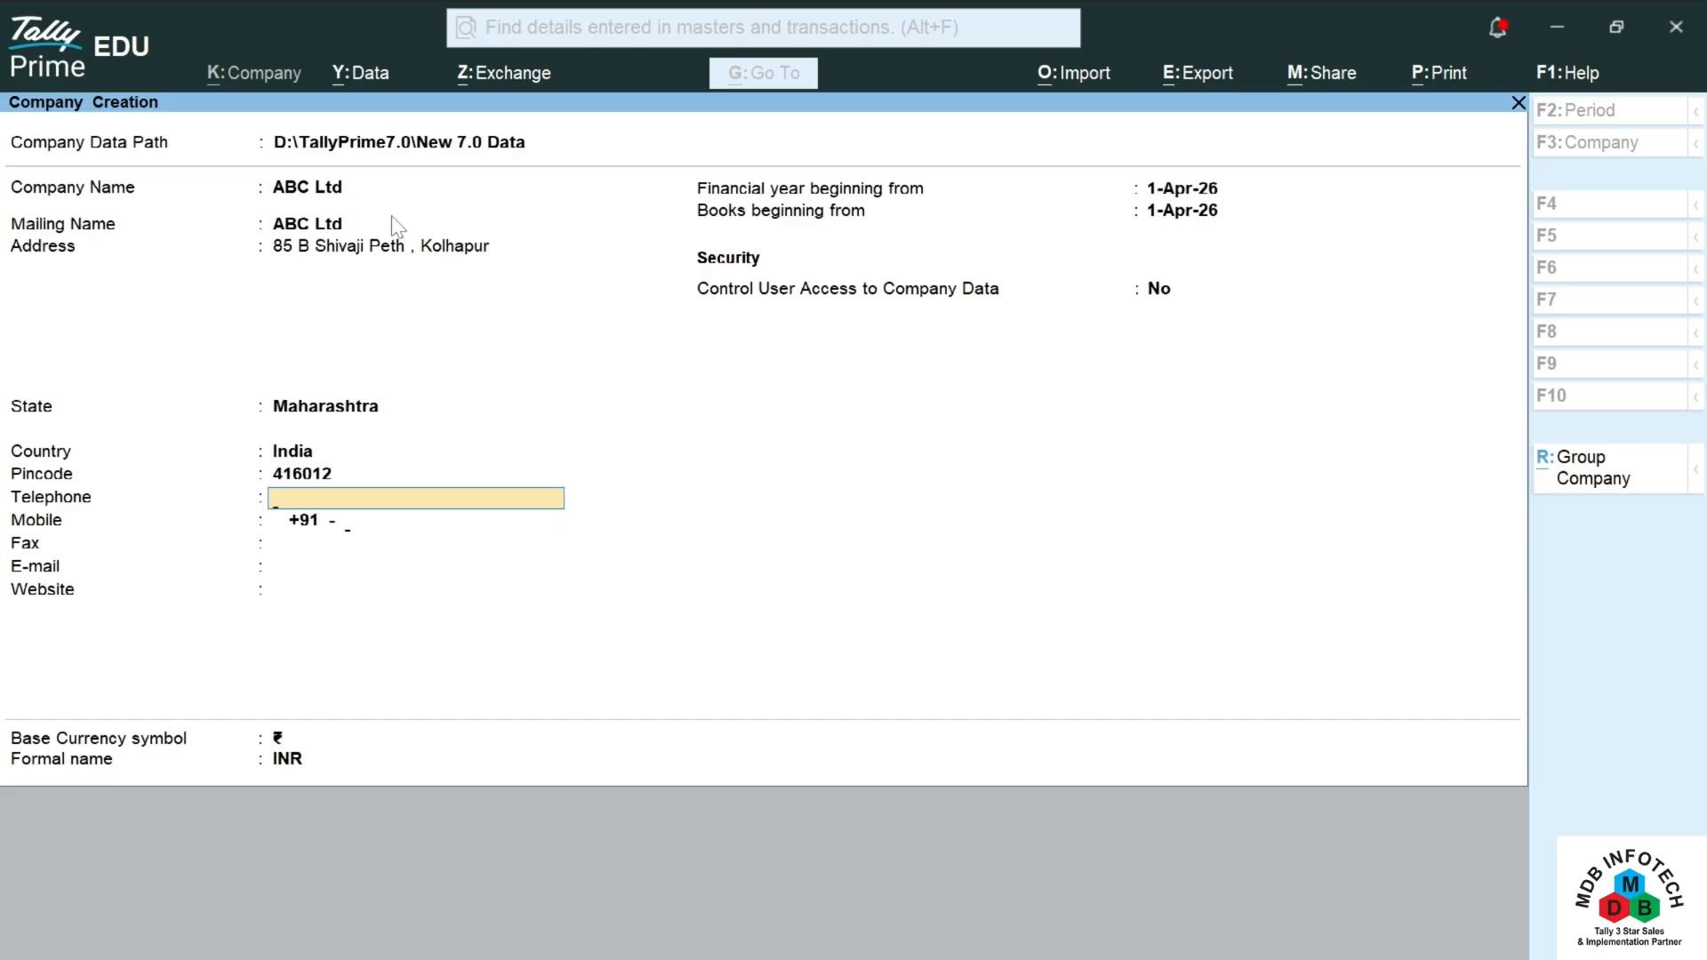
Step: Enter the company's mobile number and e-mail address, leaving telephone and fax blank
key("Return")
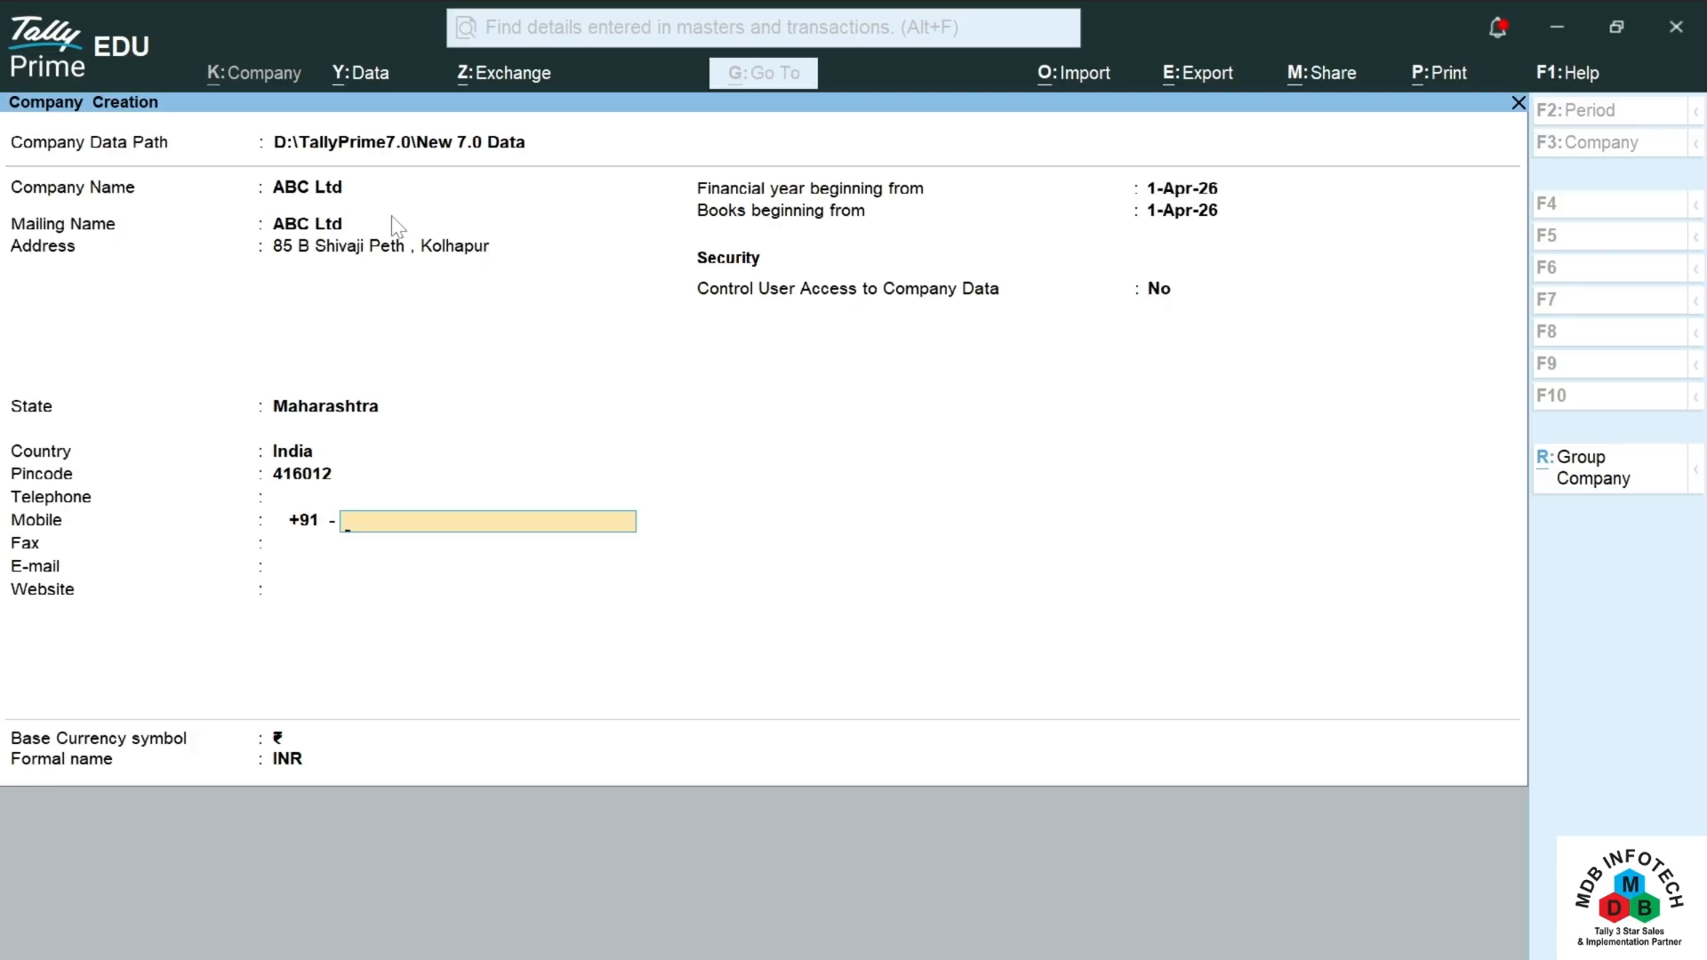
type("895652311")
key("Return")
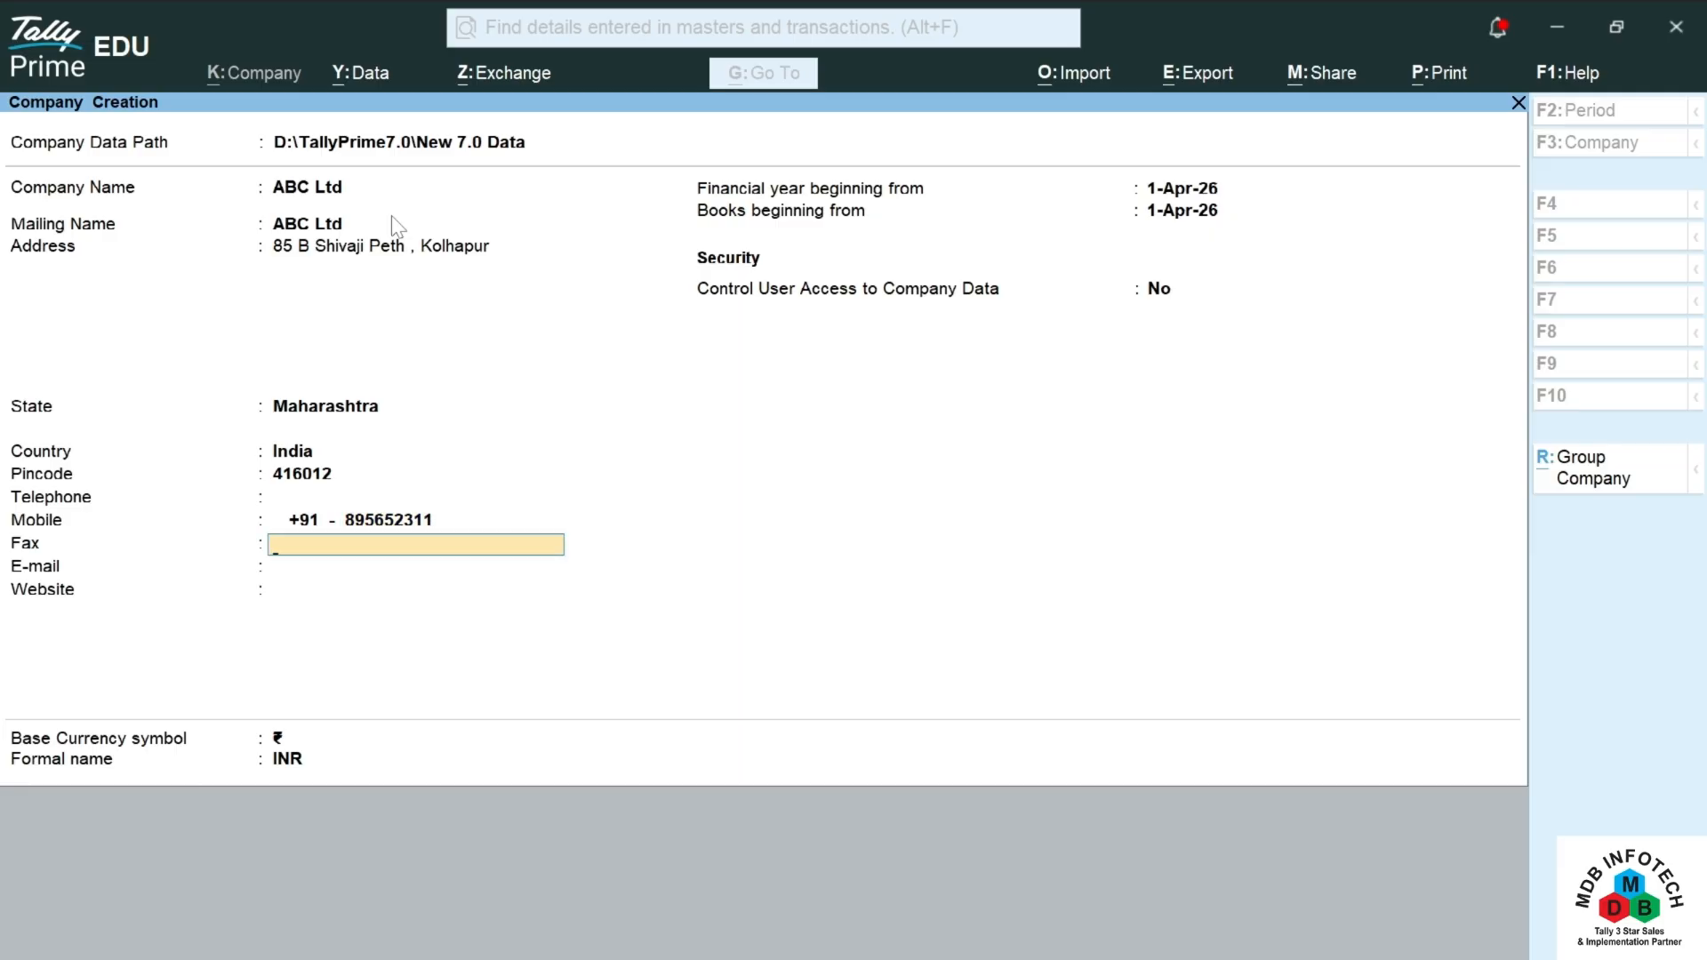
key("Return")
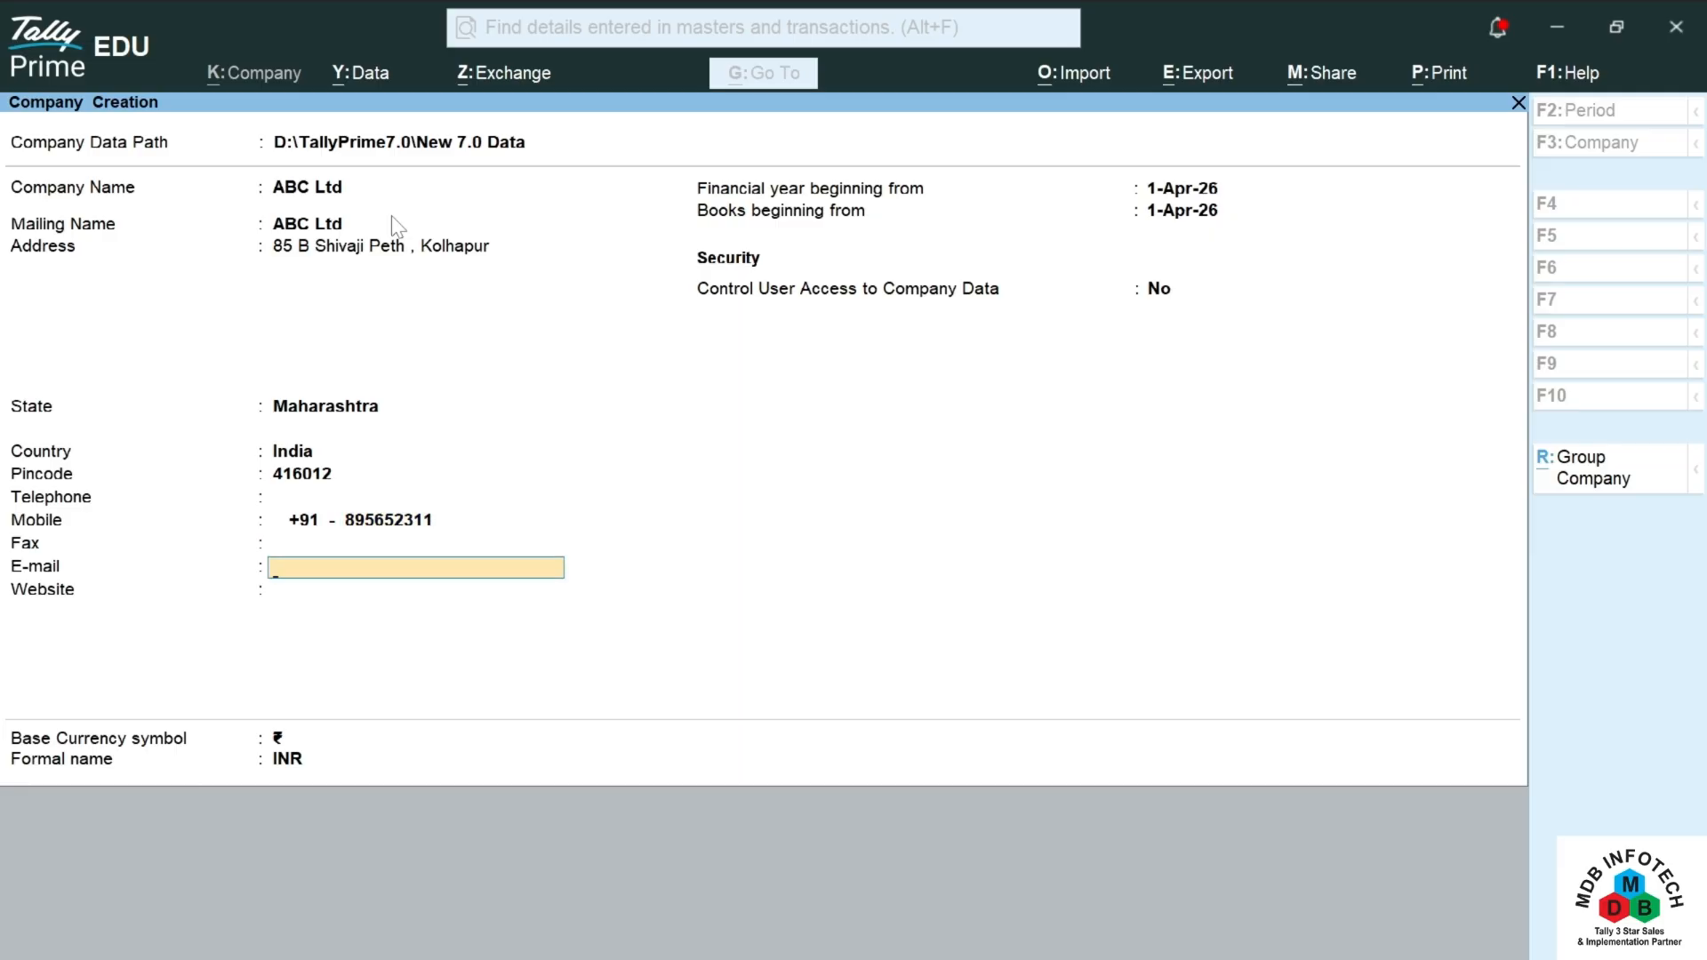
key("Return")
key("Return")
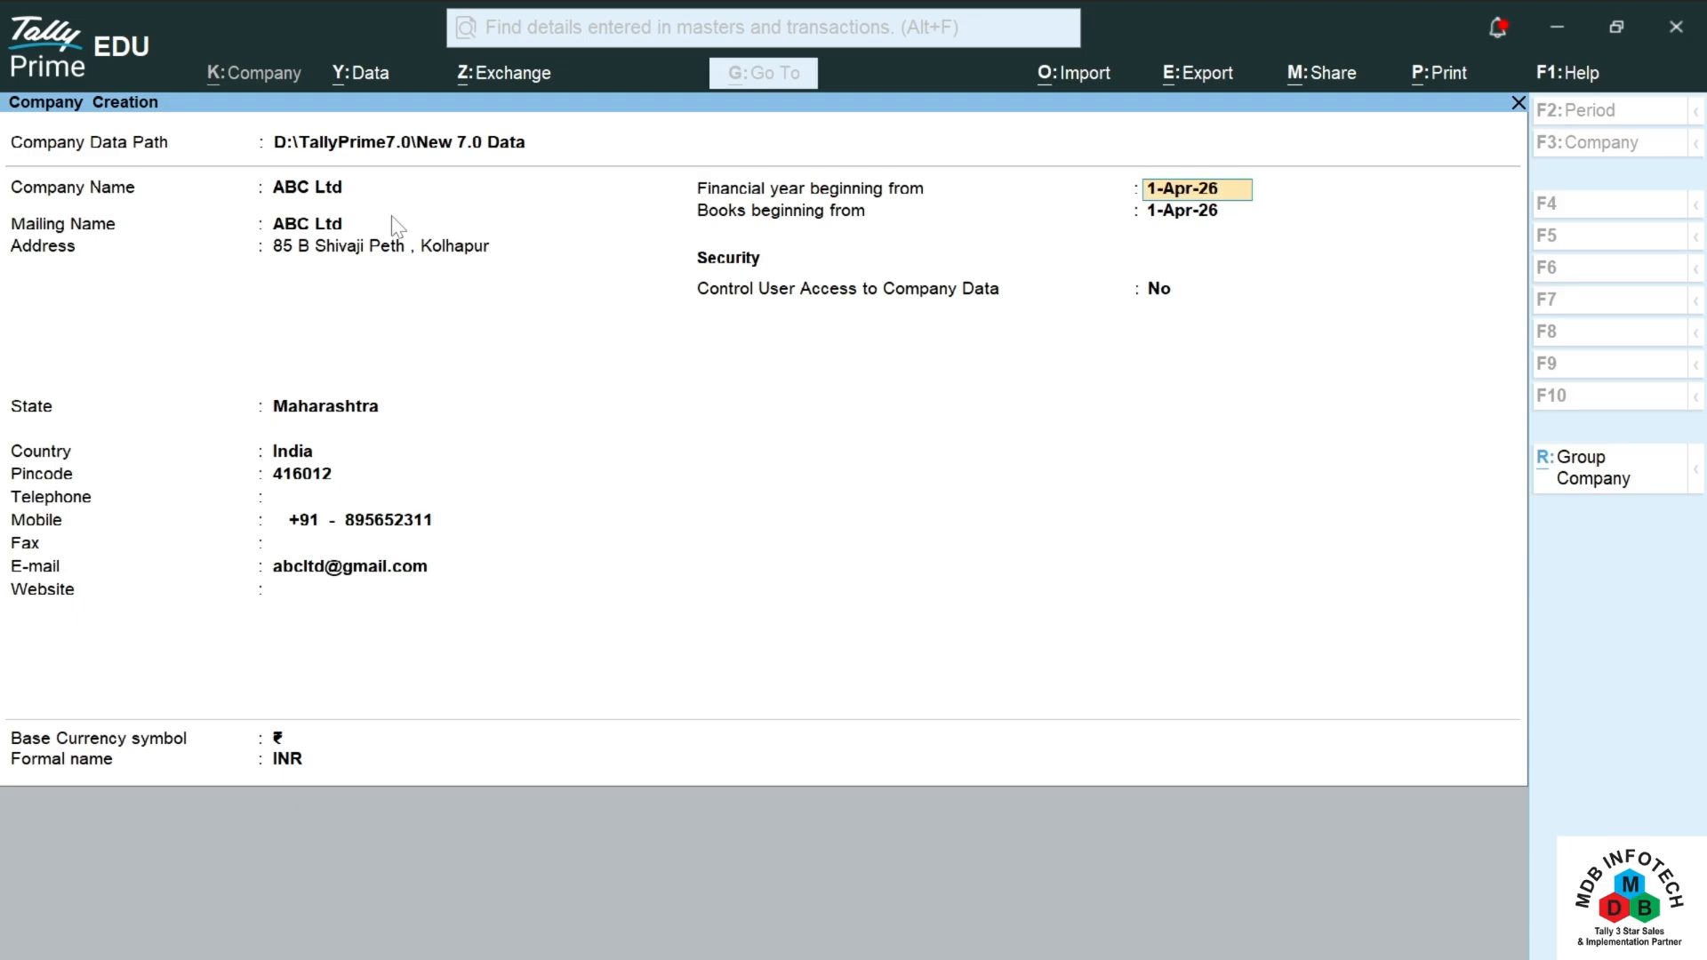
Step: Keep the financial year and books-beginning dates and turn Control User Access on
key("Return")
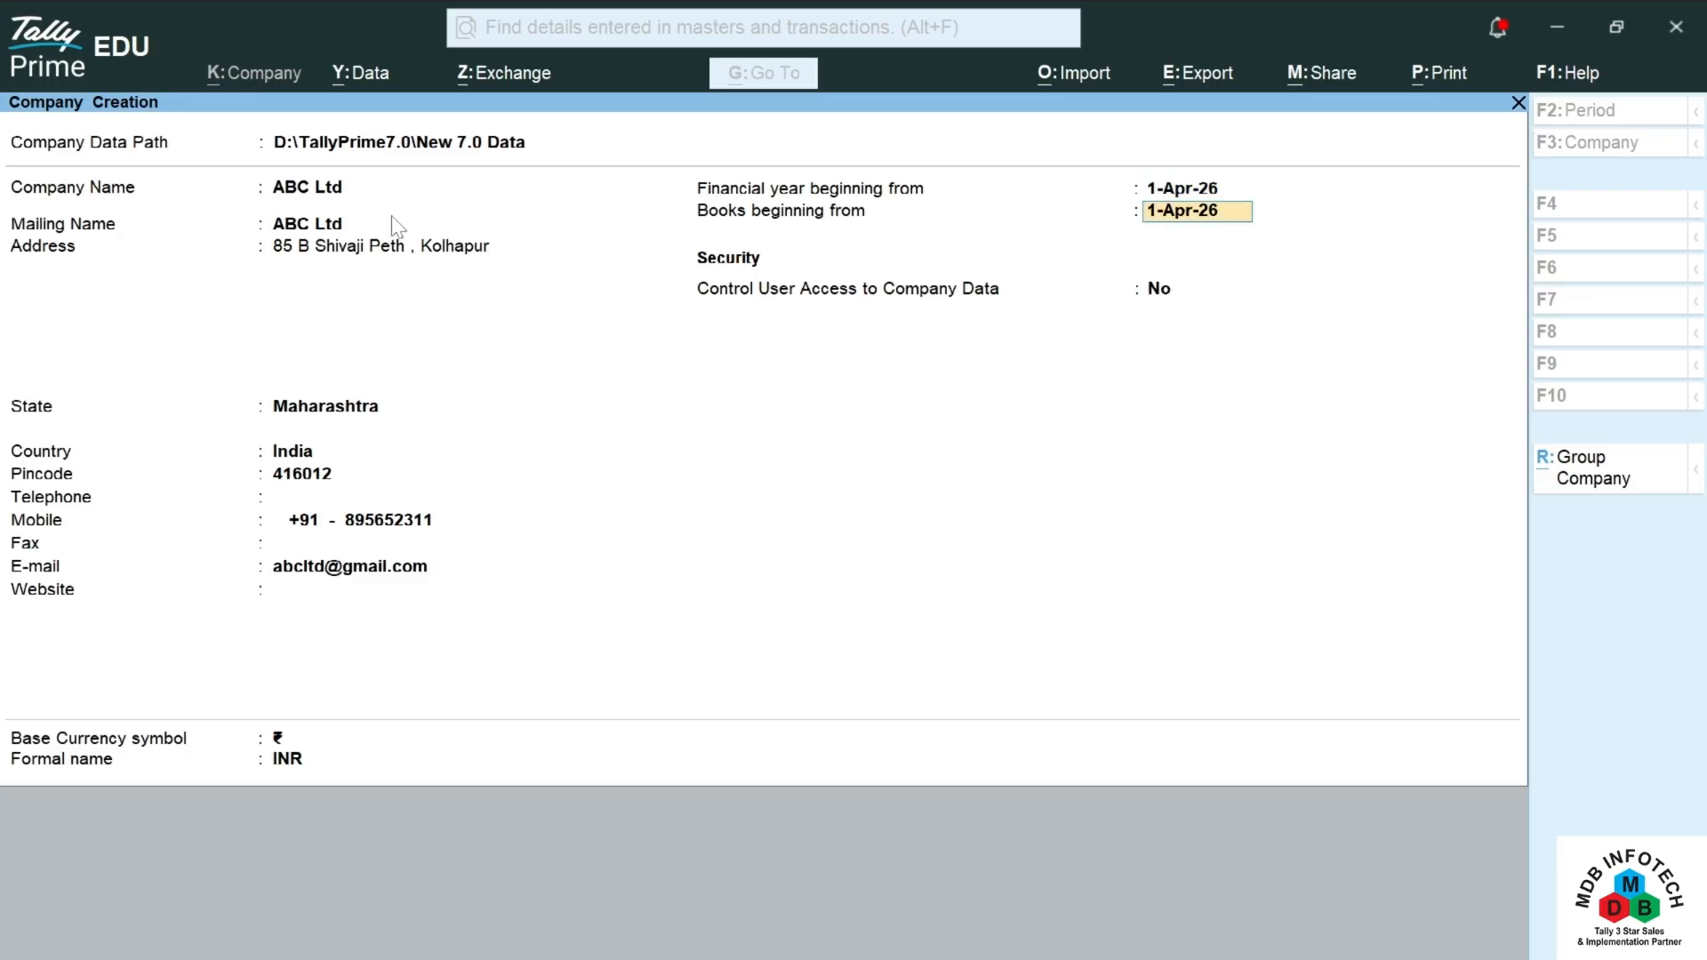
key("Return")
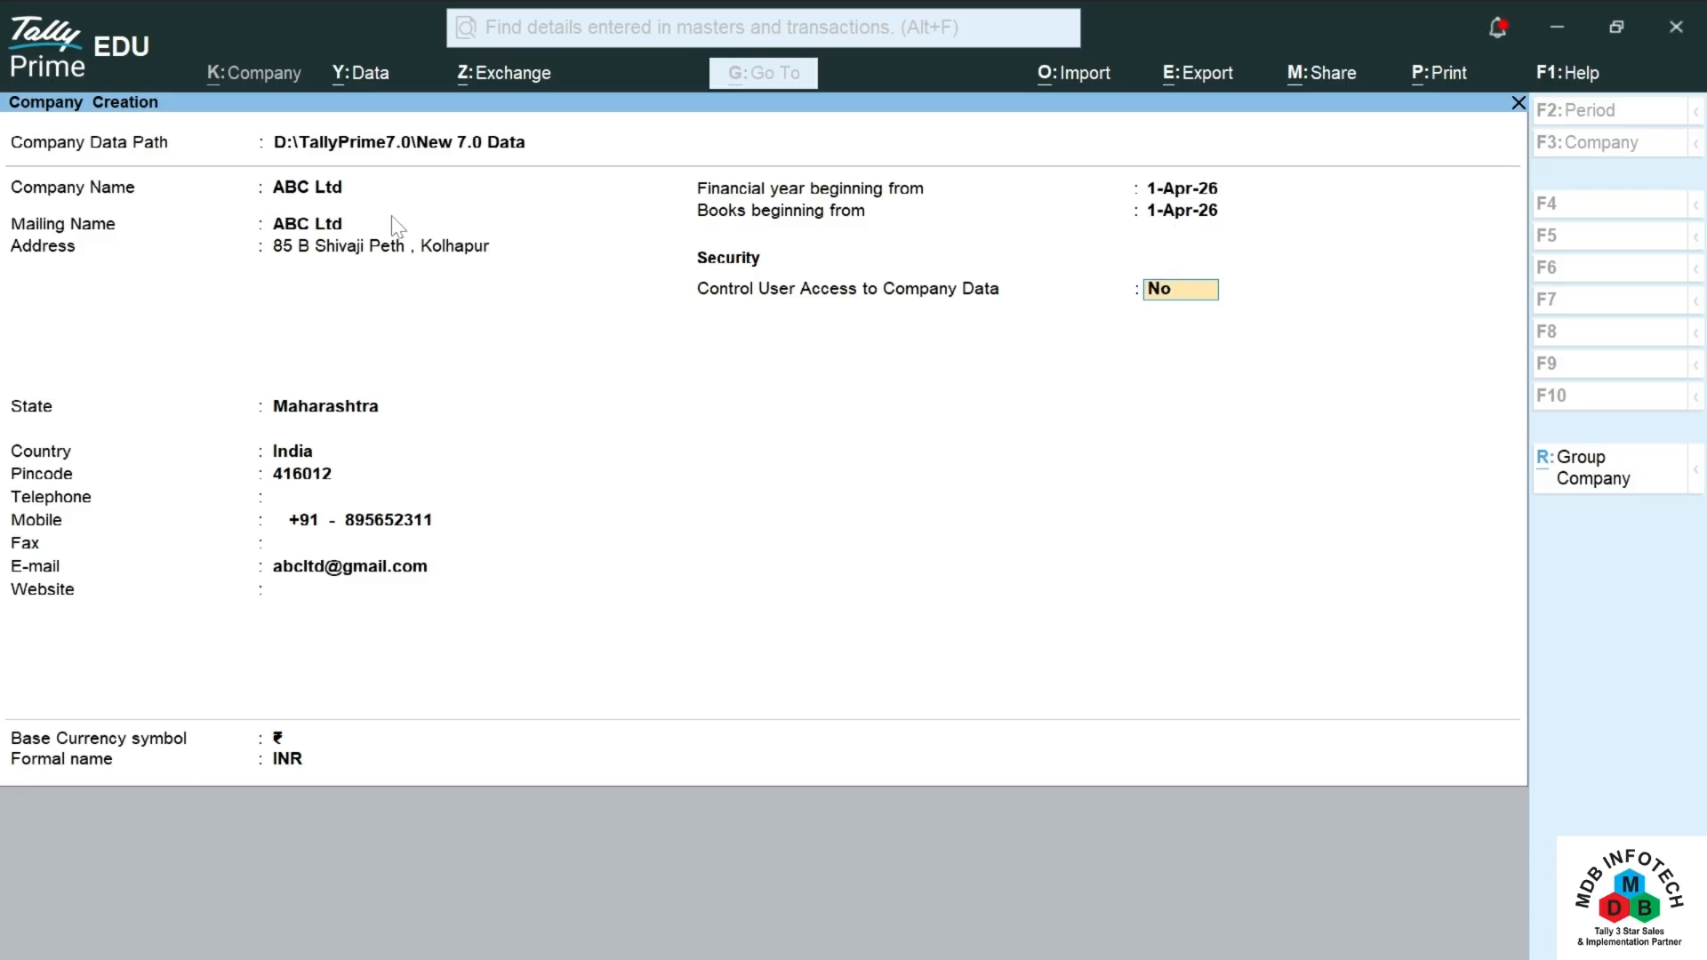
type("y")
key("Return")
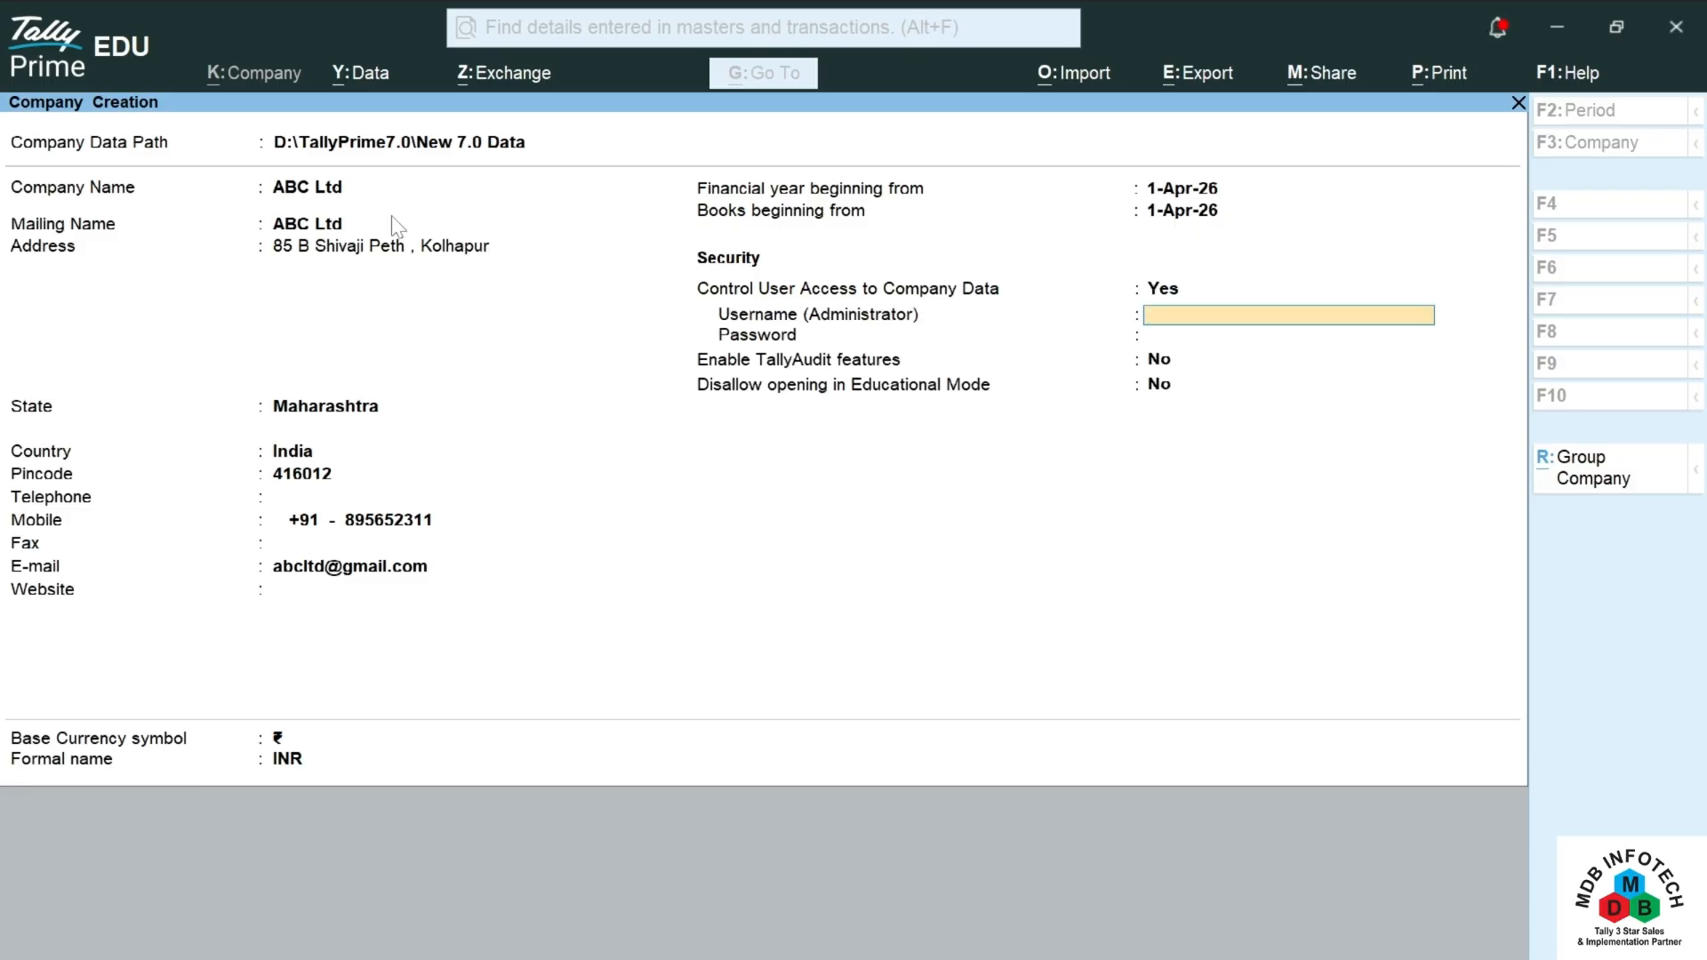
Step: Set administrator username Admin with a confirmed password, leaving TallyAudit and educational-mode restriction off
type("Admin")
key("Return")
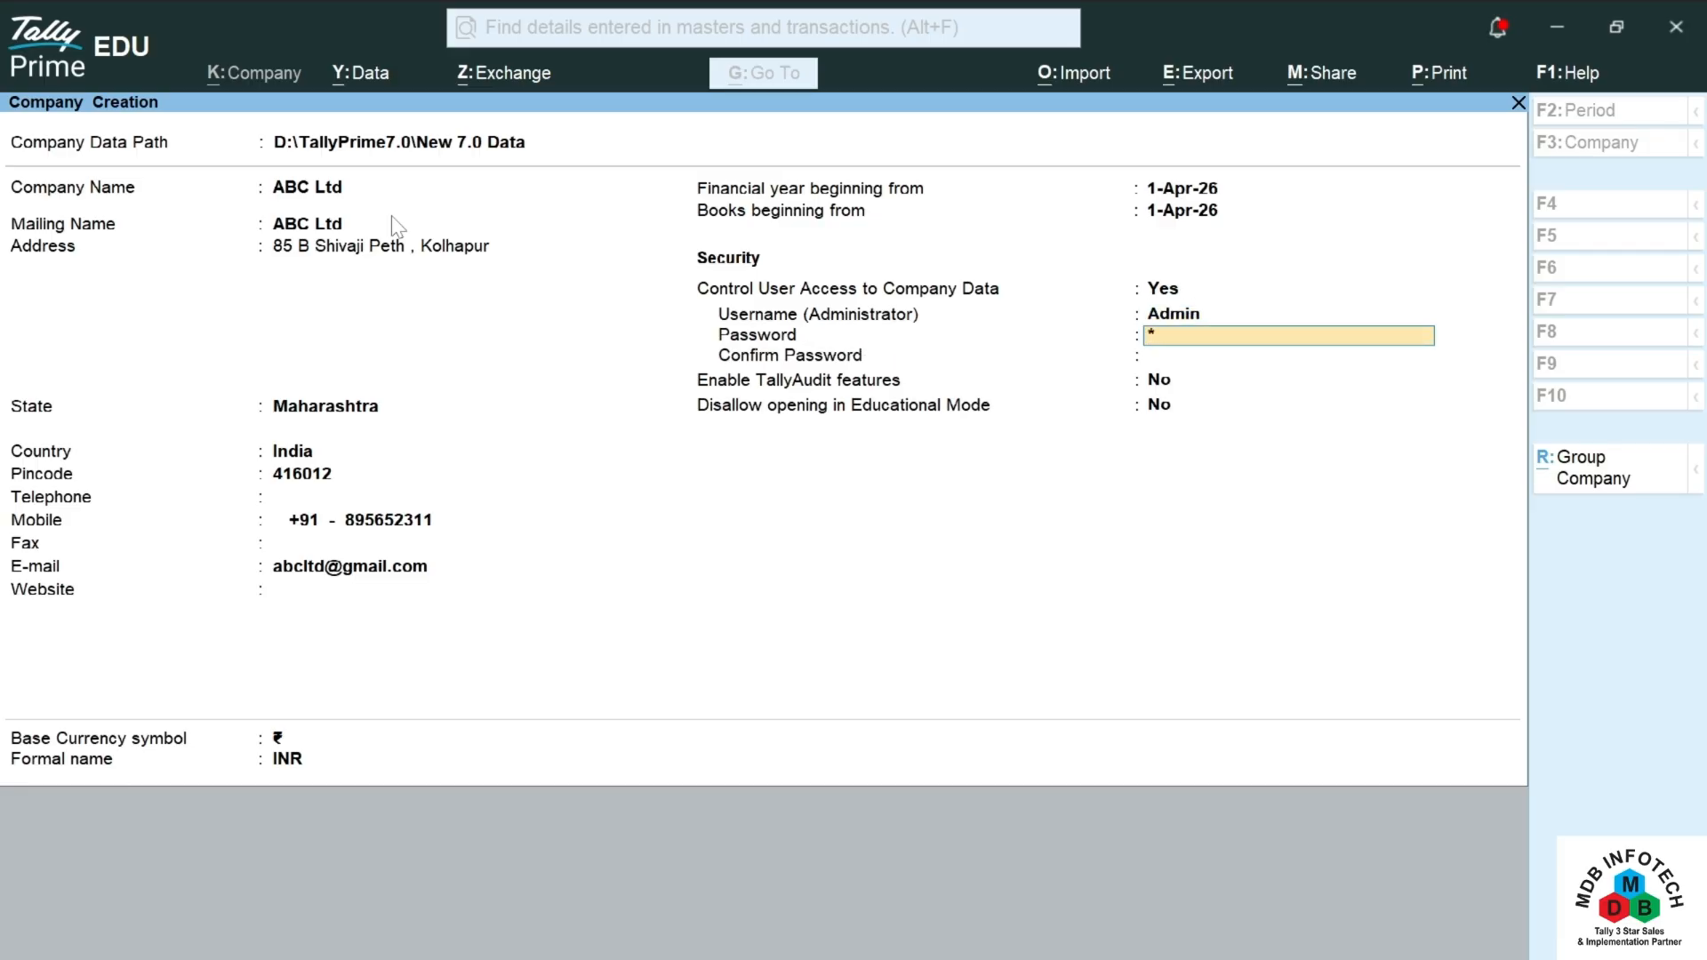
key("Return")
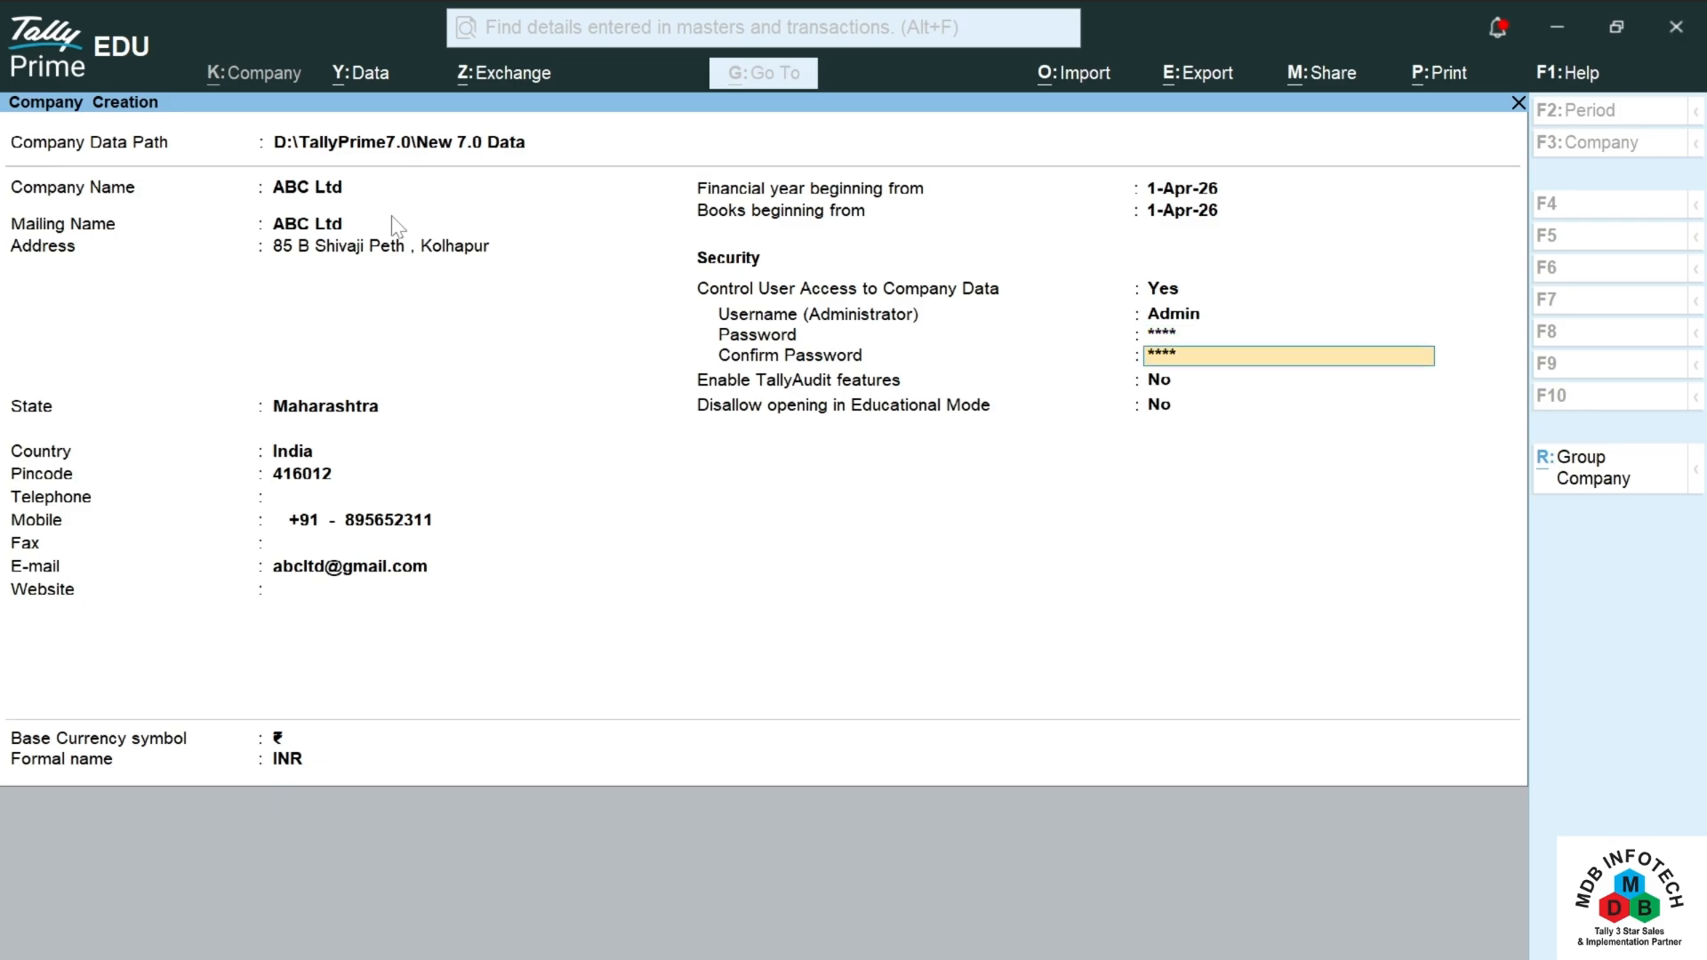
key("Return")
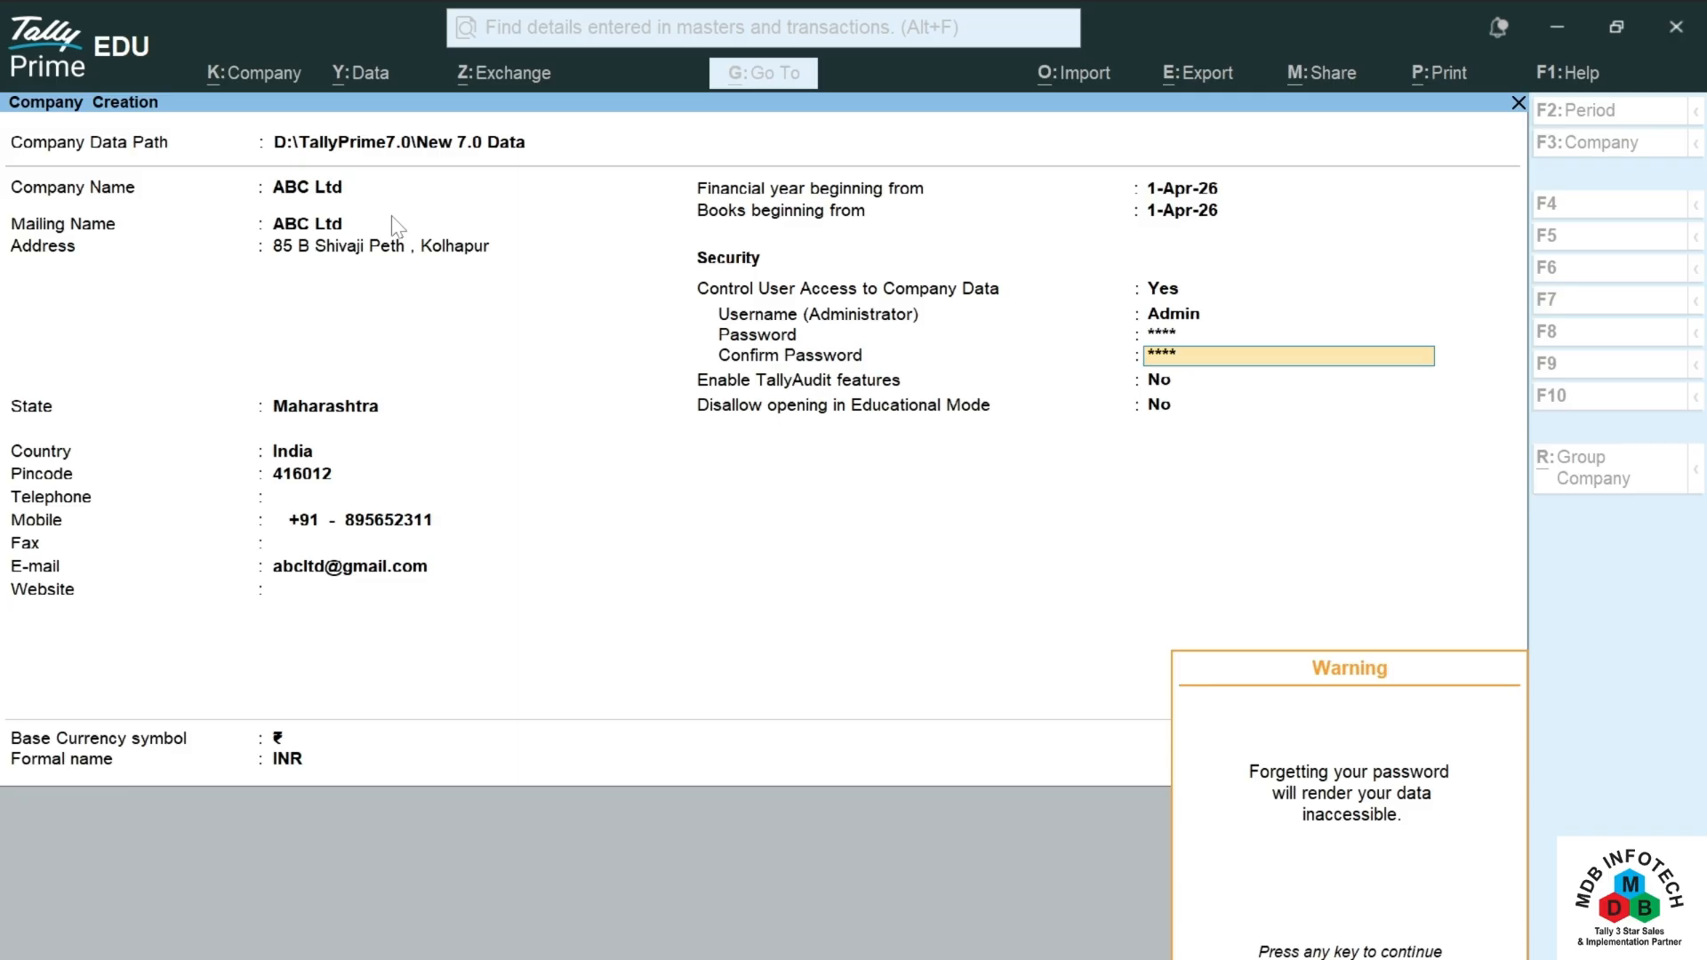
key("Return")
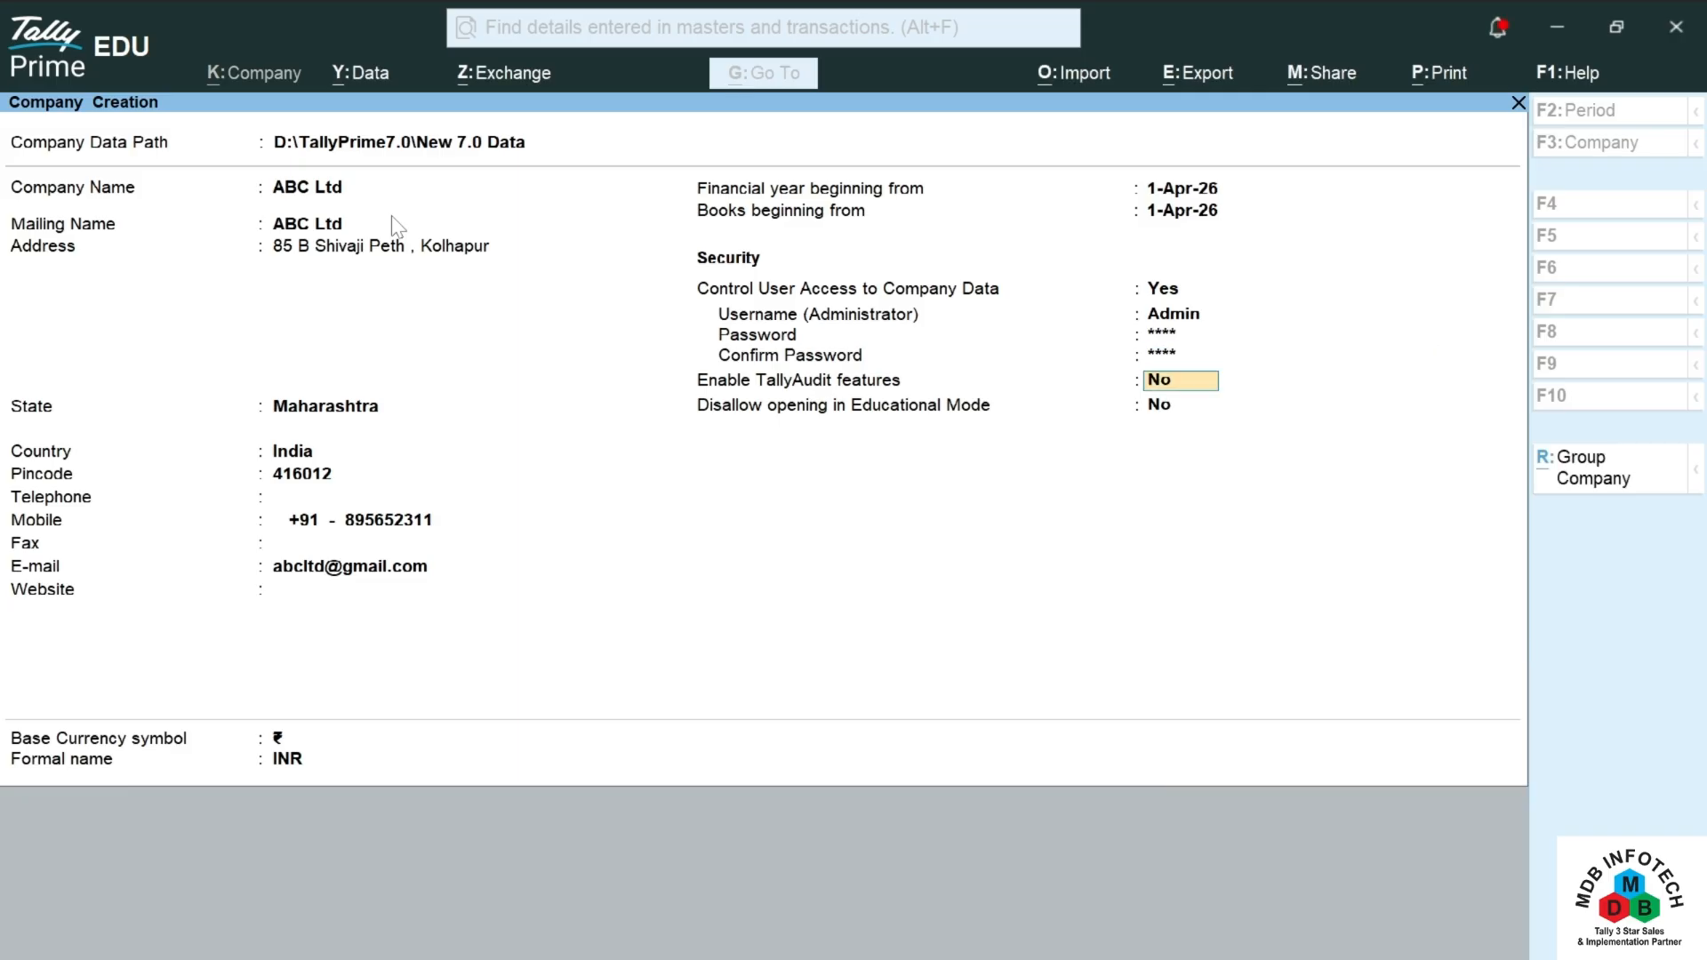
key("Return")
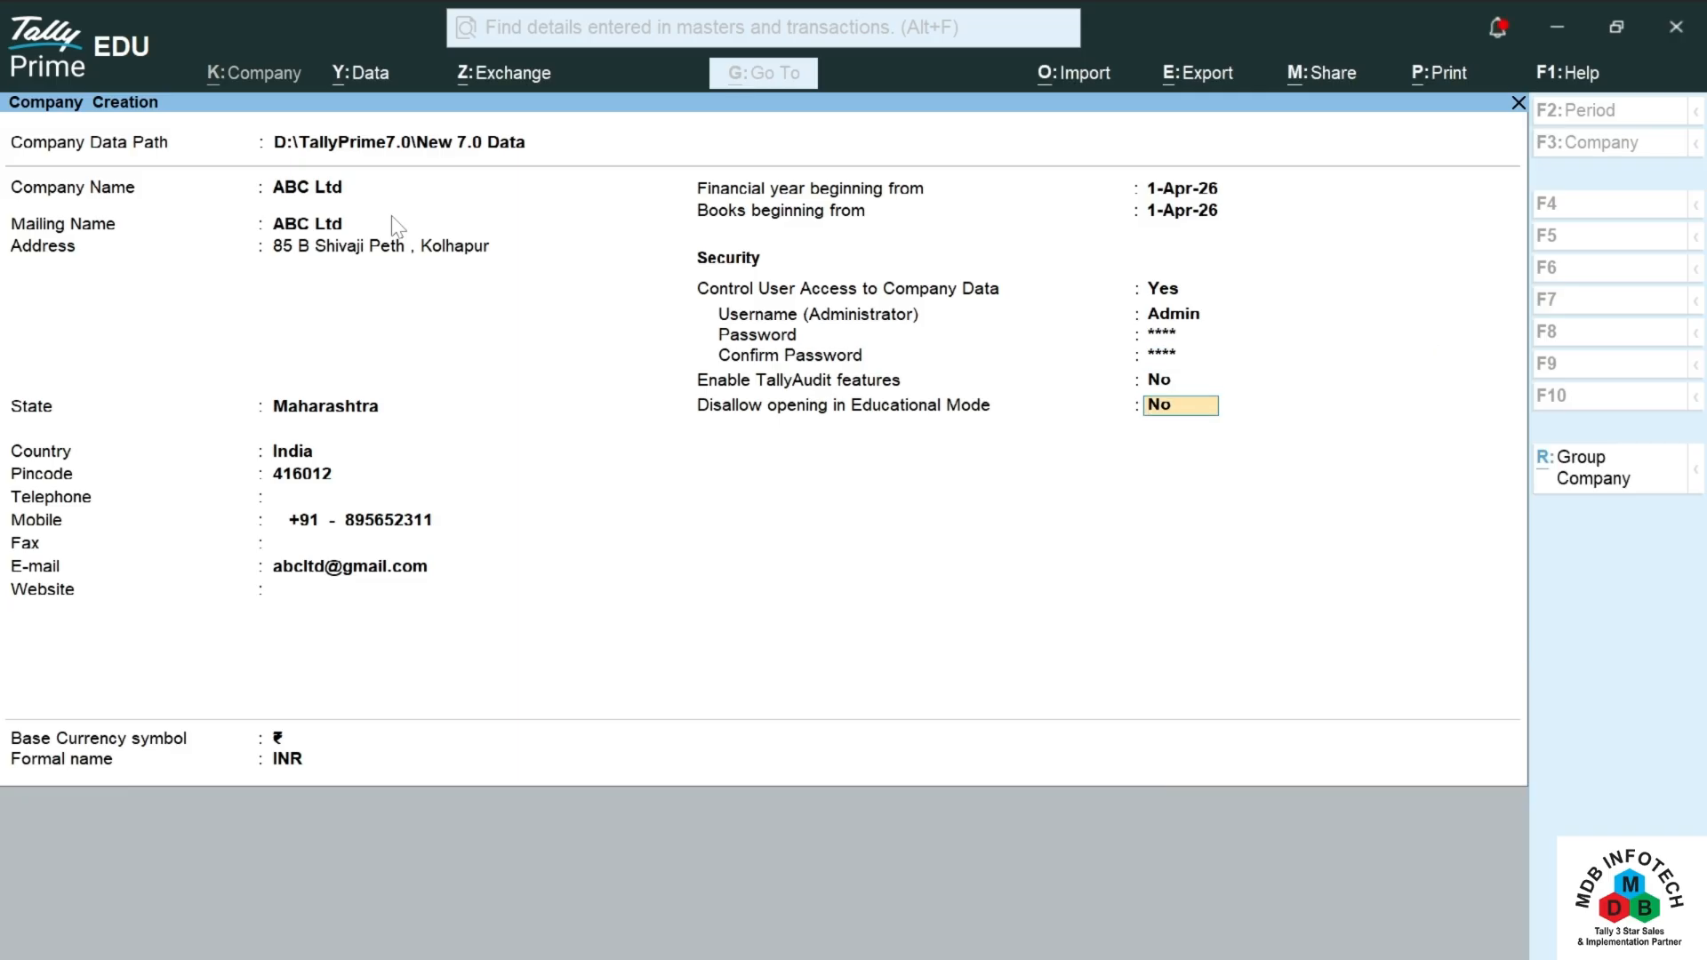
key("Return")
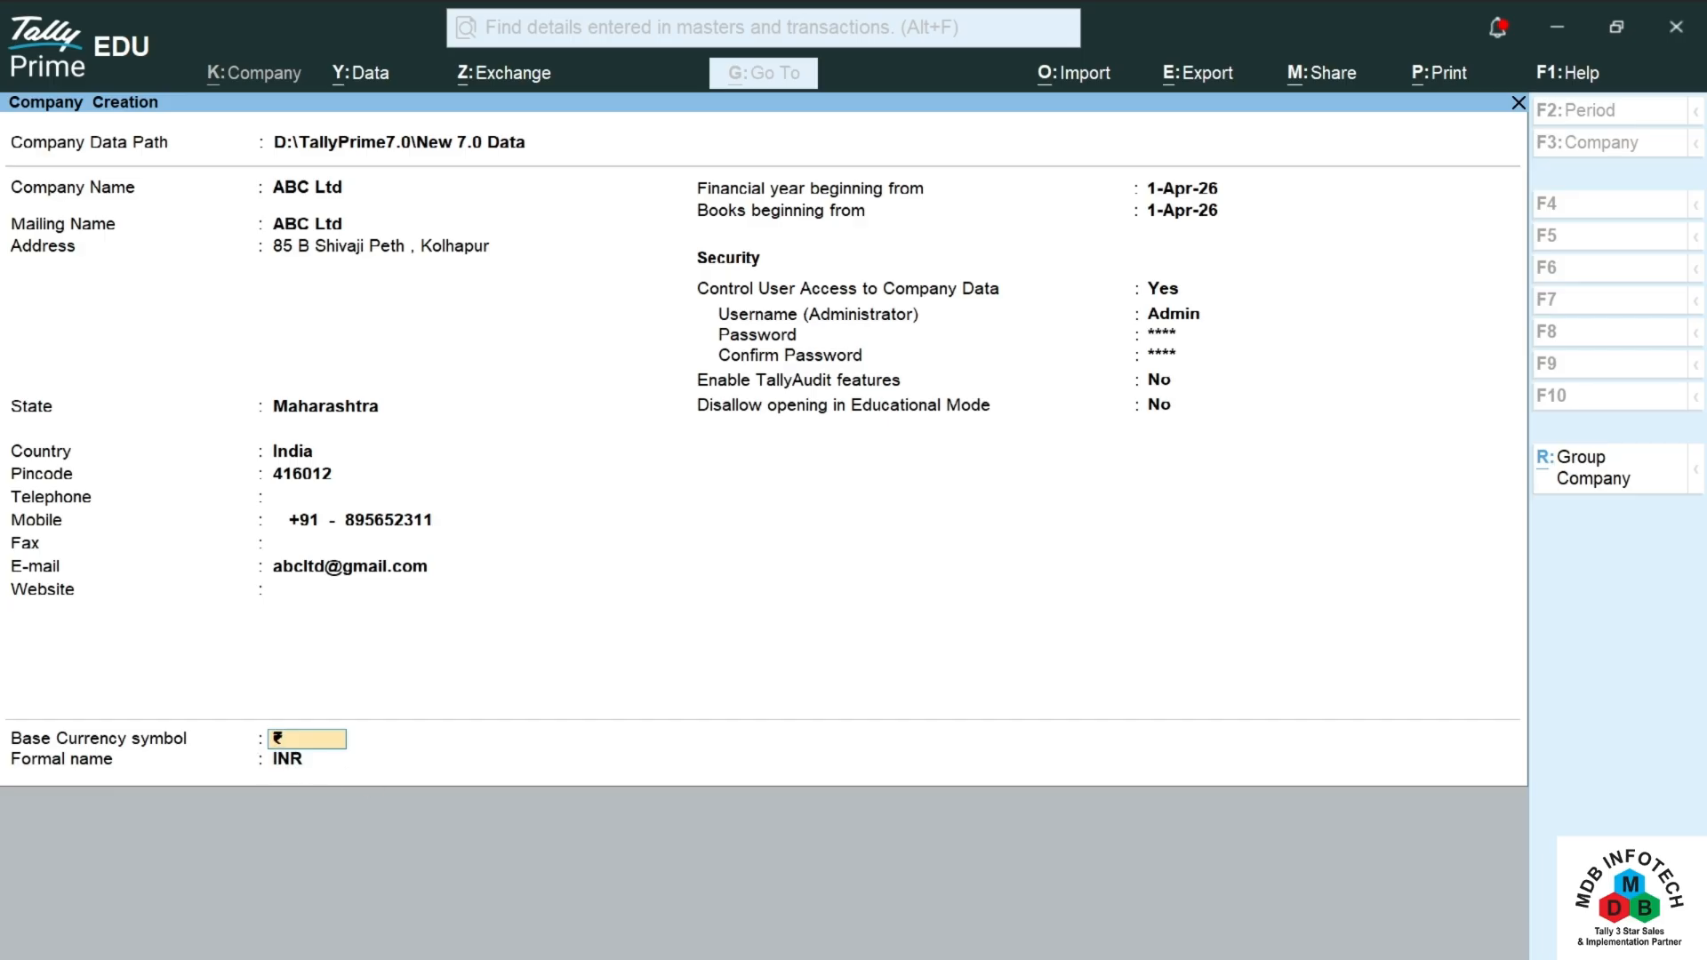
Step: Enable additional base currency details in the company configuration
key("Return")
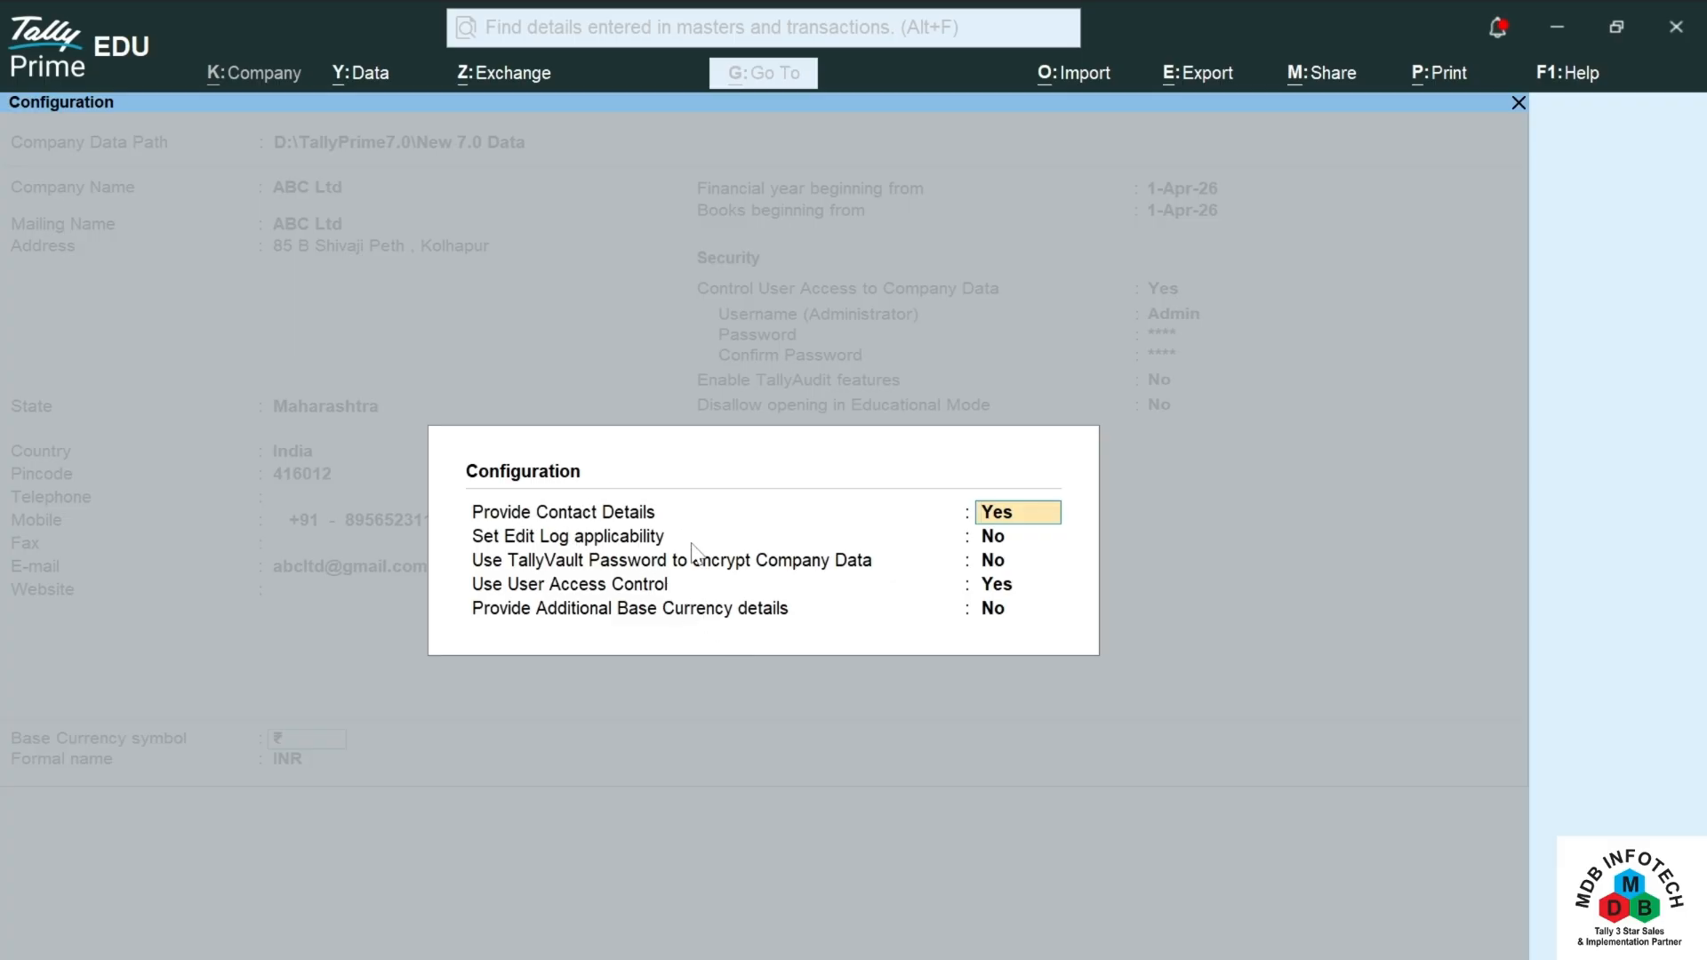
left_click(1058, 612)
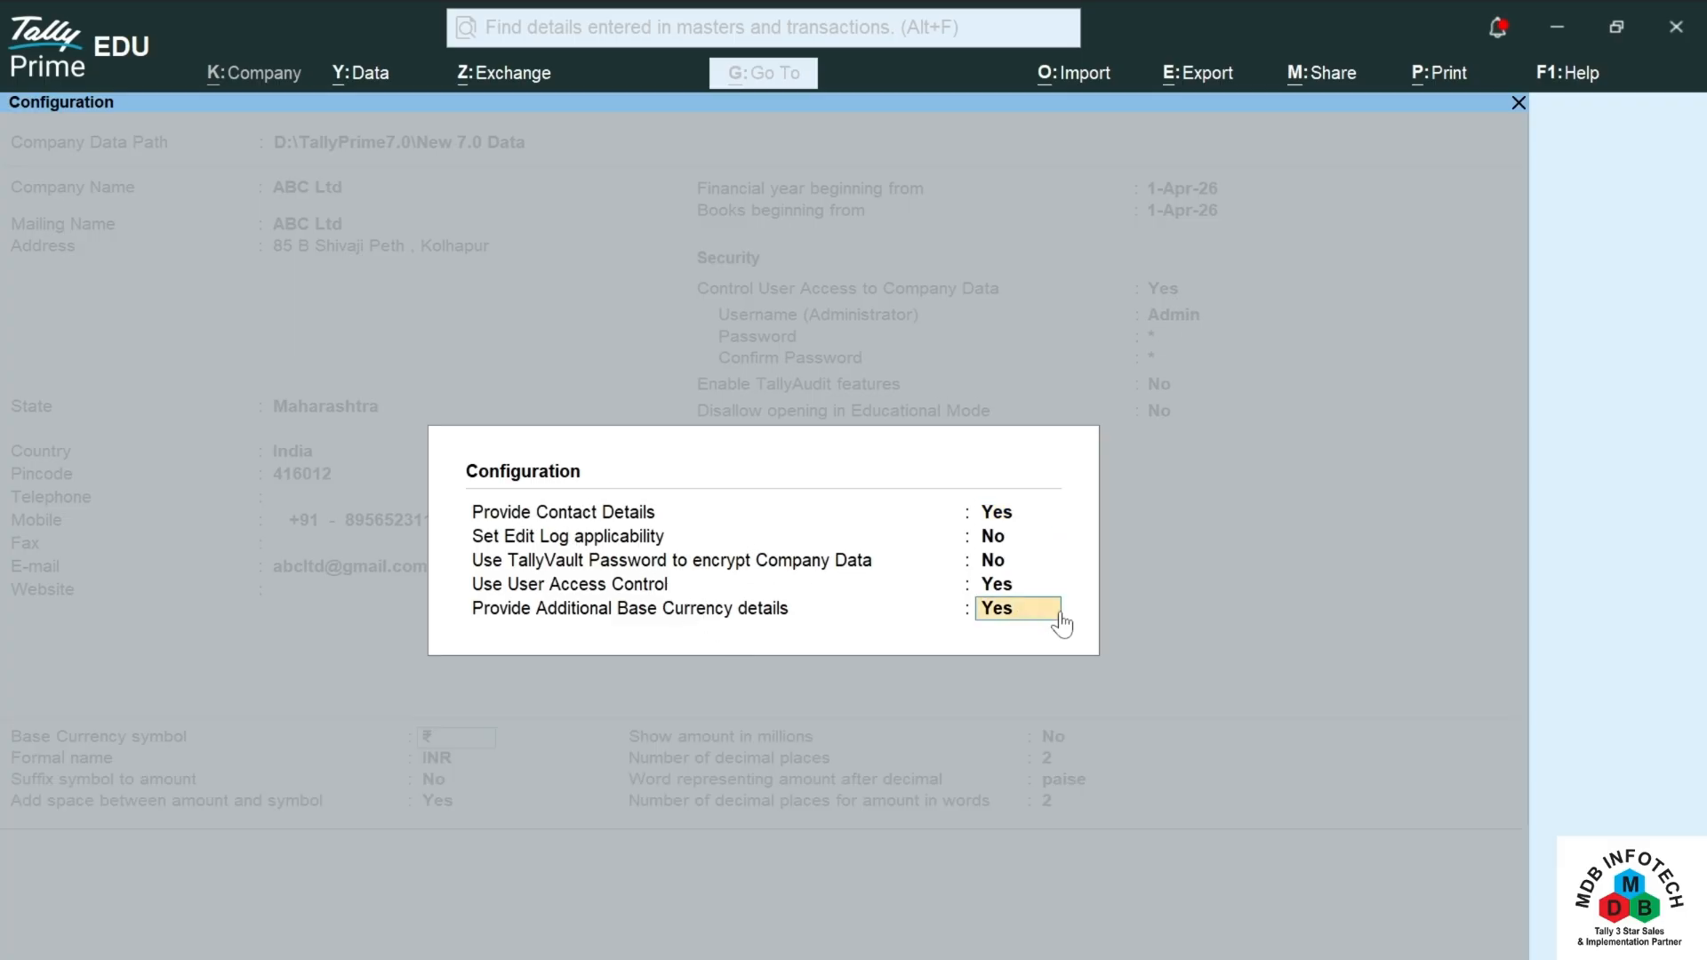
key("Return")
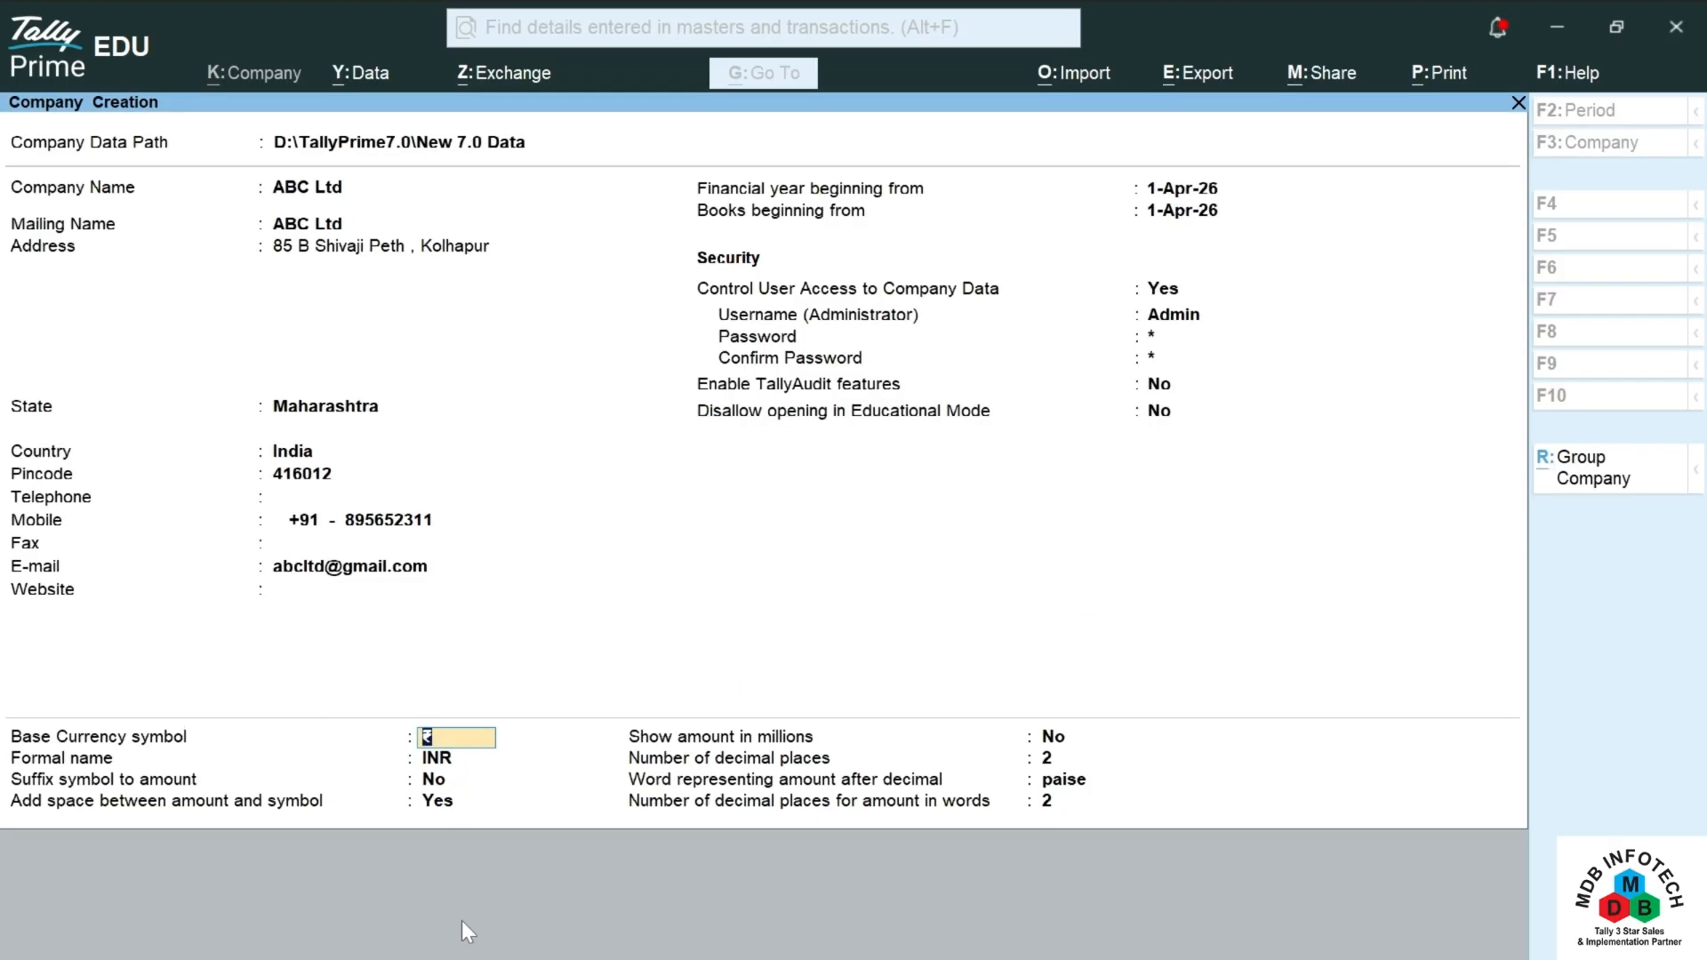
Step: Keep ₹ (INR), symbol before amounts, no millions, 2 decimal places and 'paise'
key("Return")
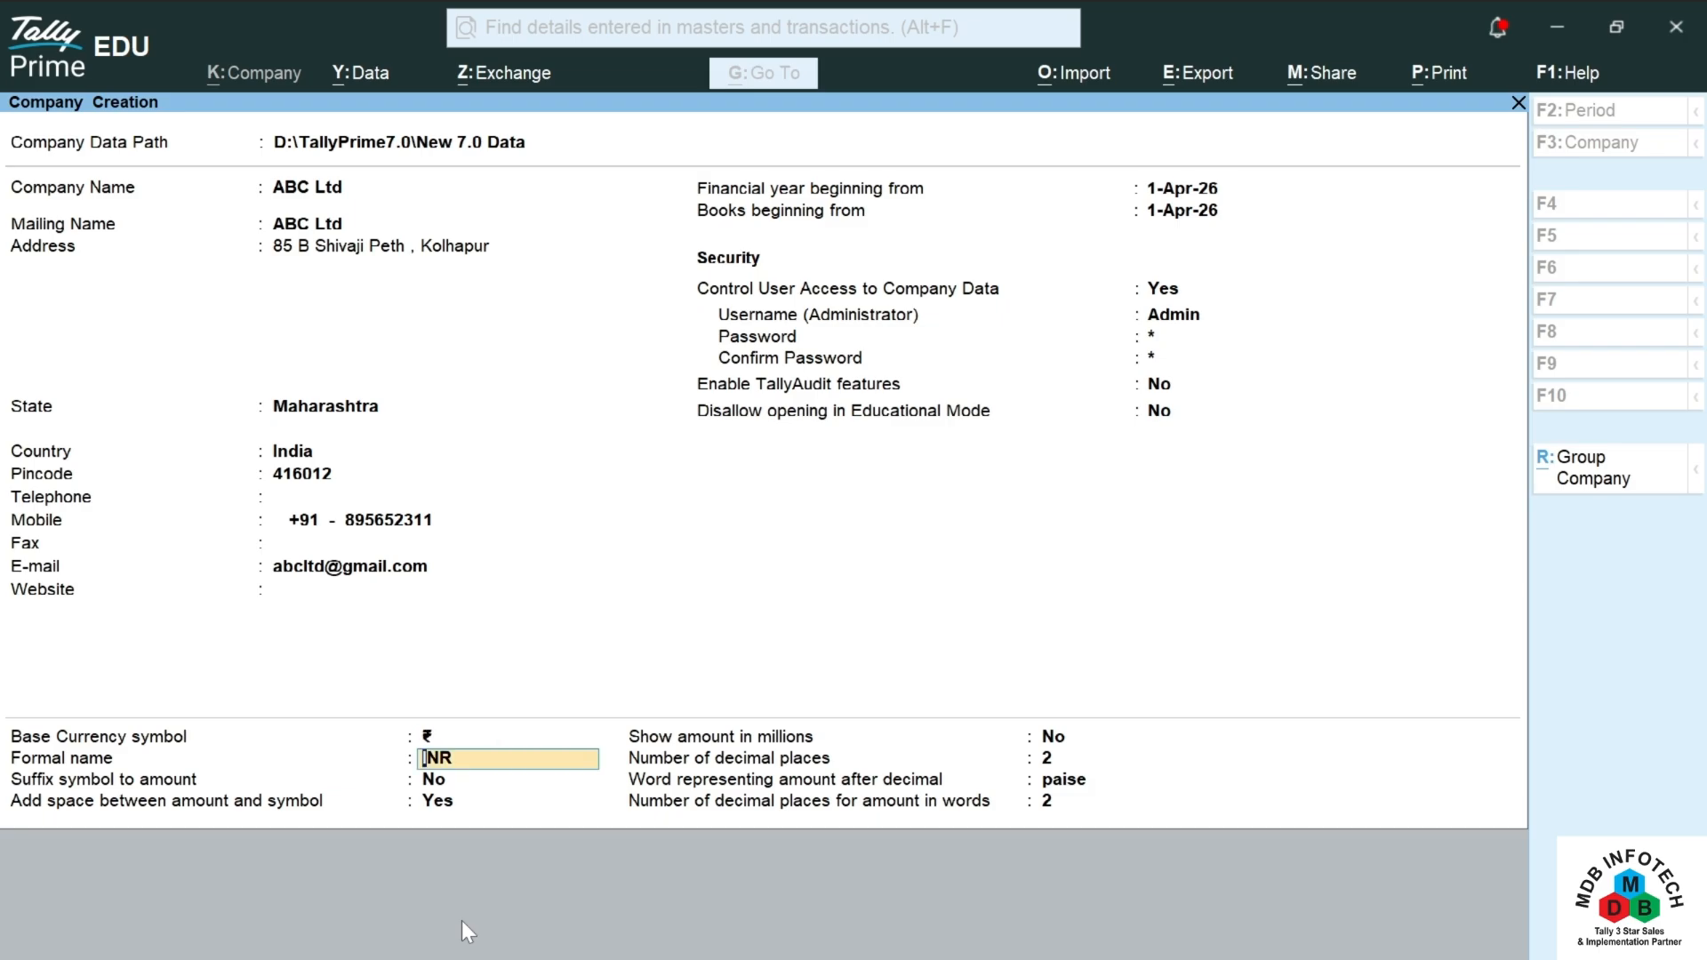
key("Return")
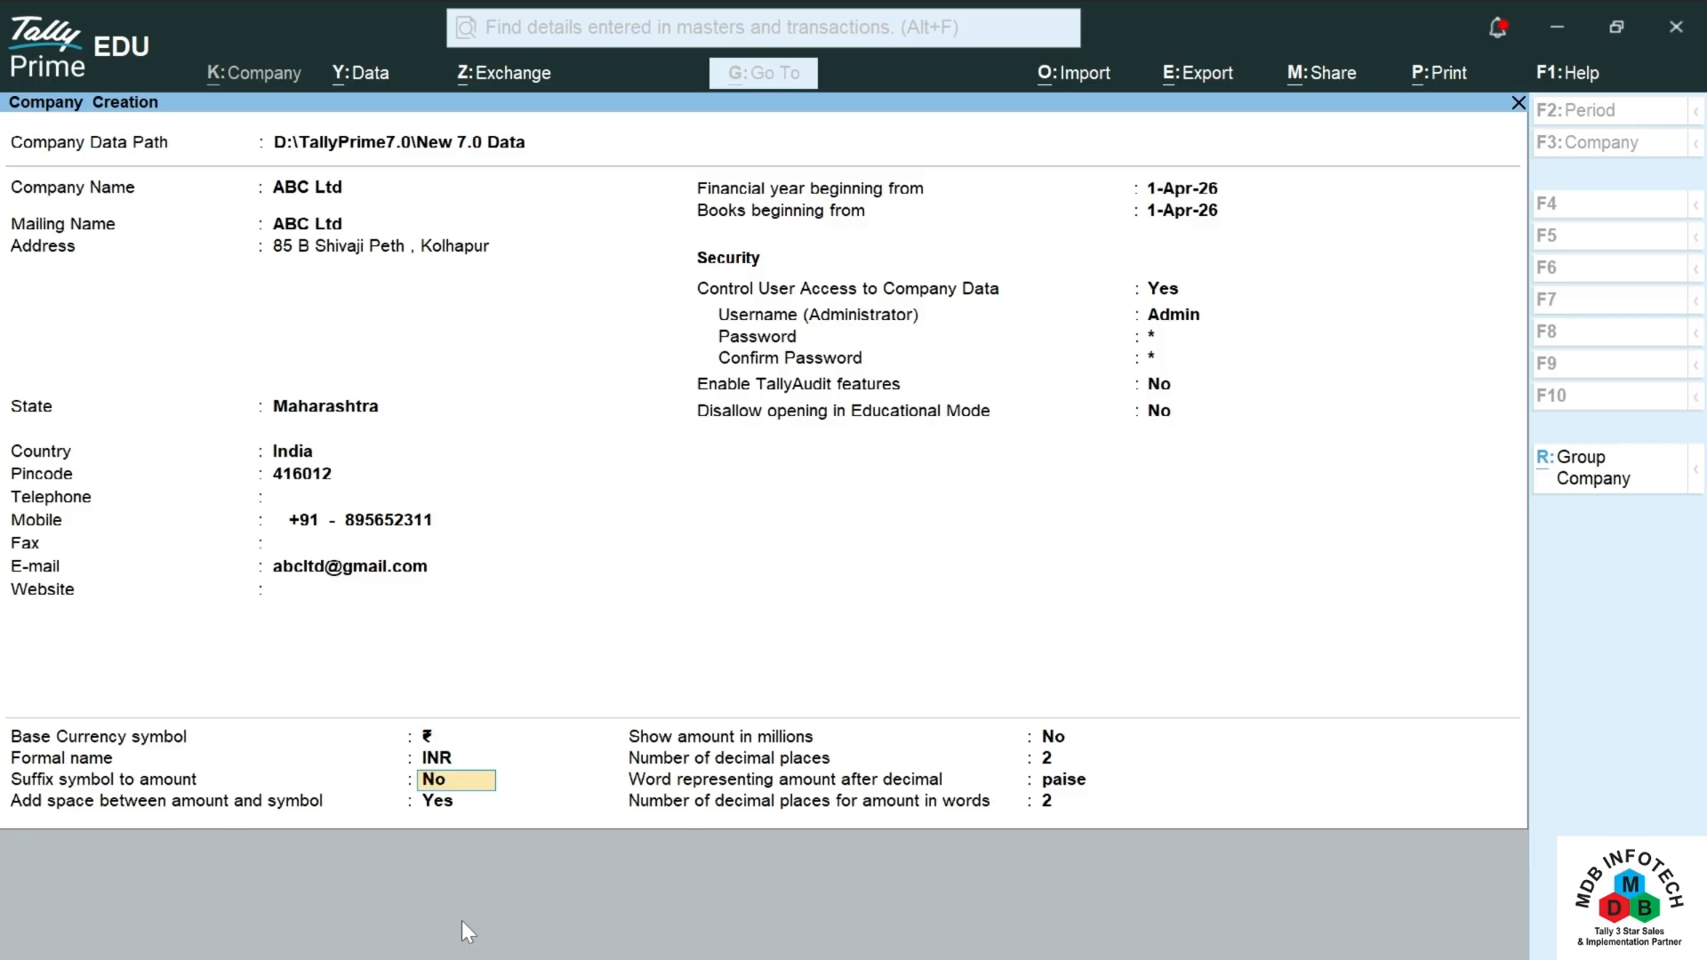
key("Return")
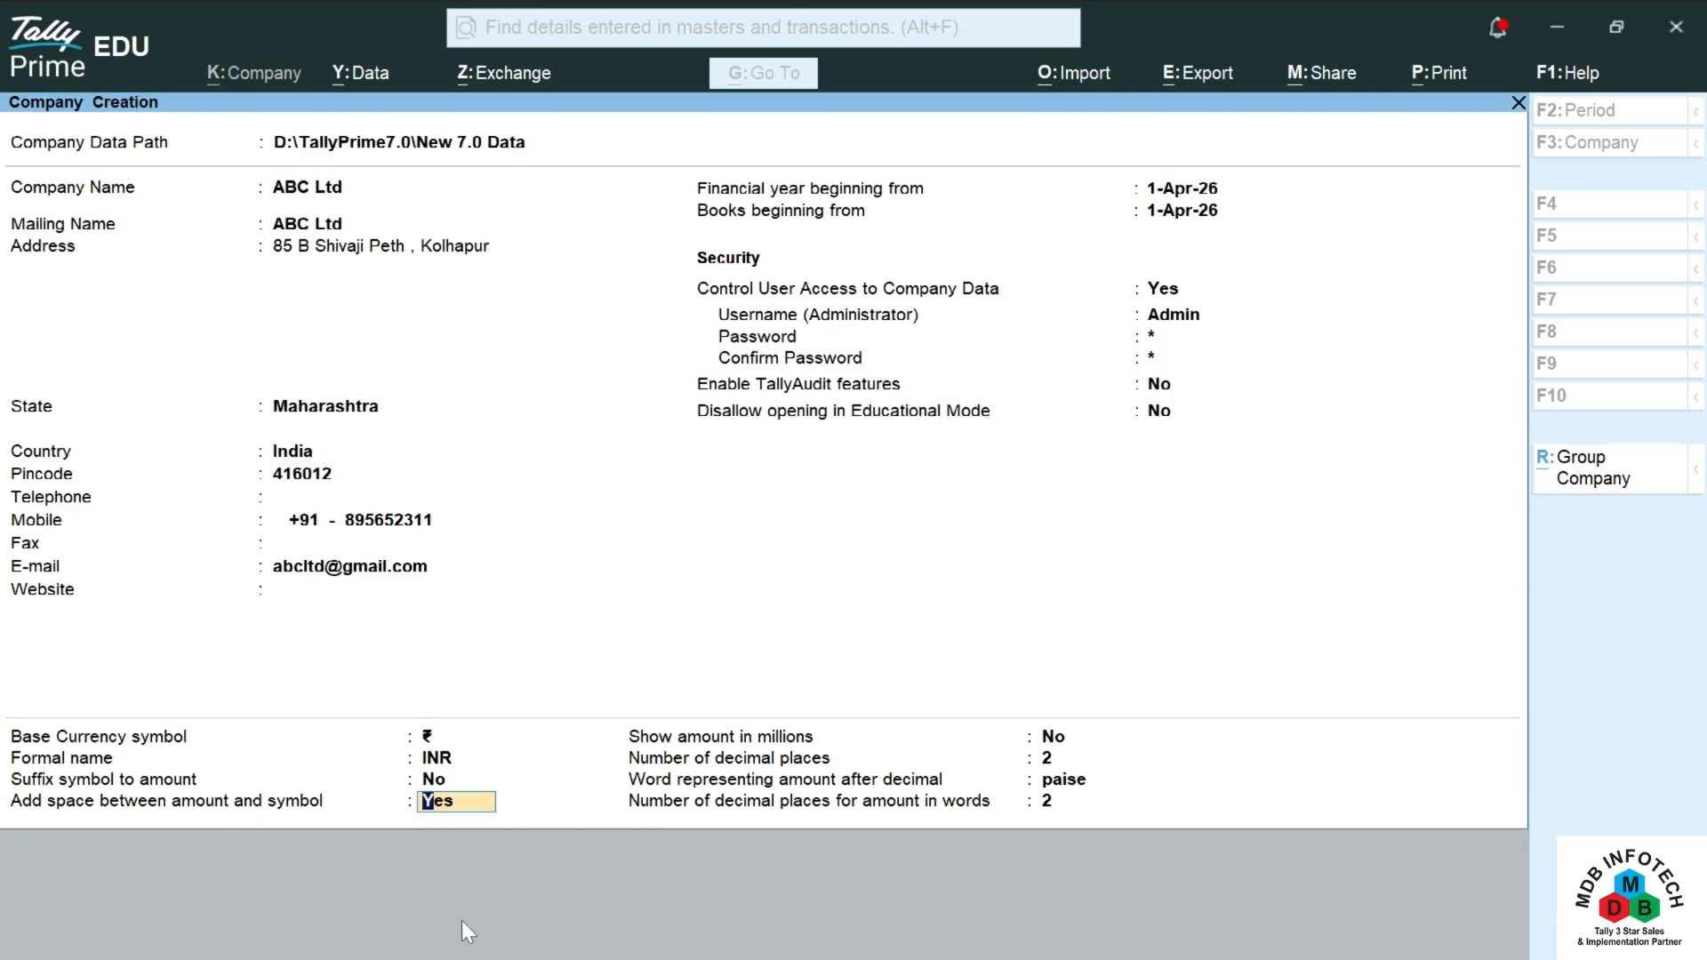
key("Return")
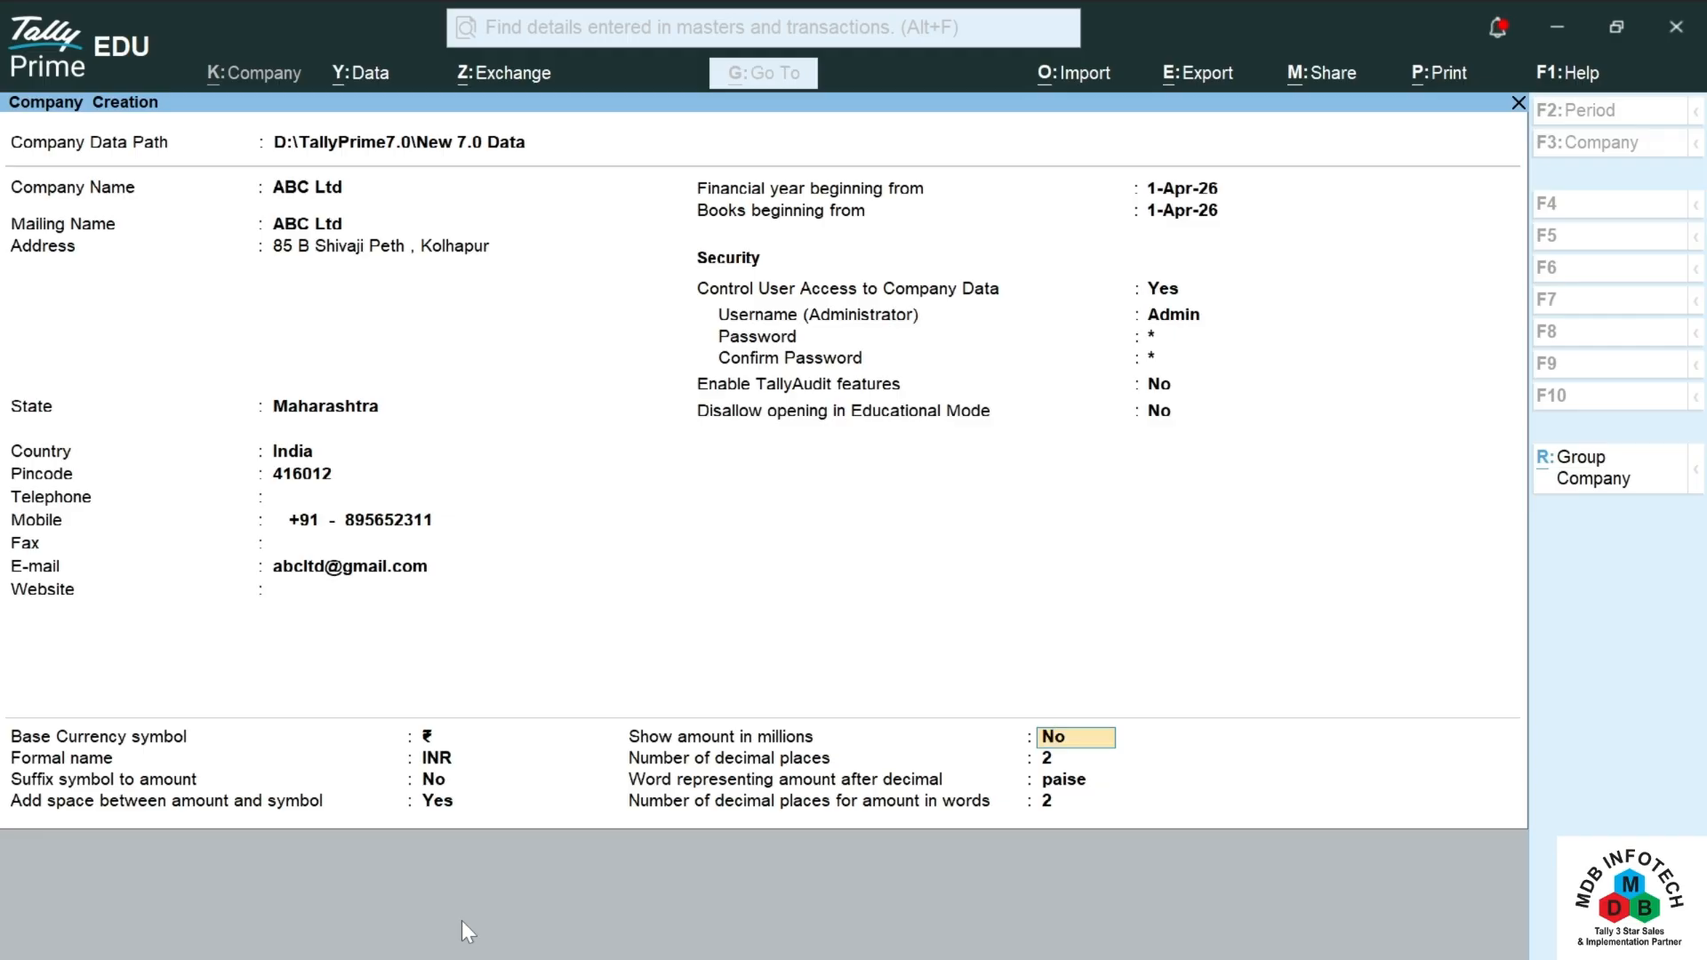
key("Return")
key("Return")
key("Return")
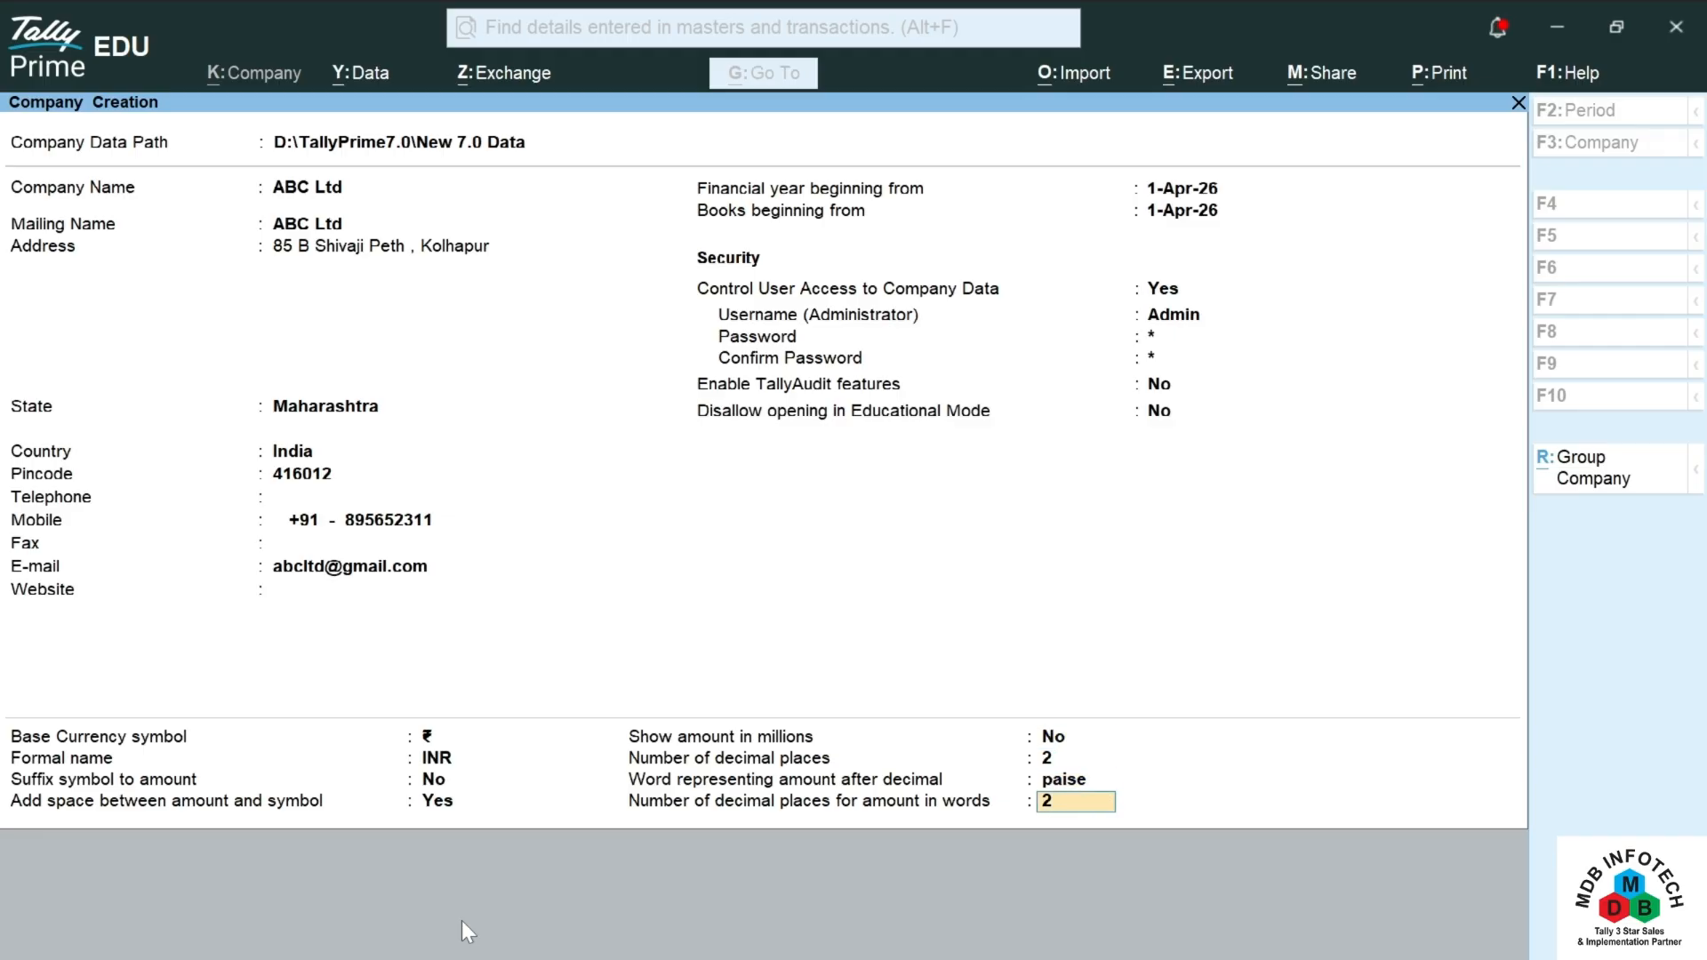
key("Return")
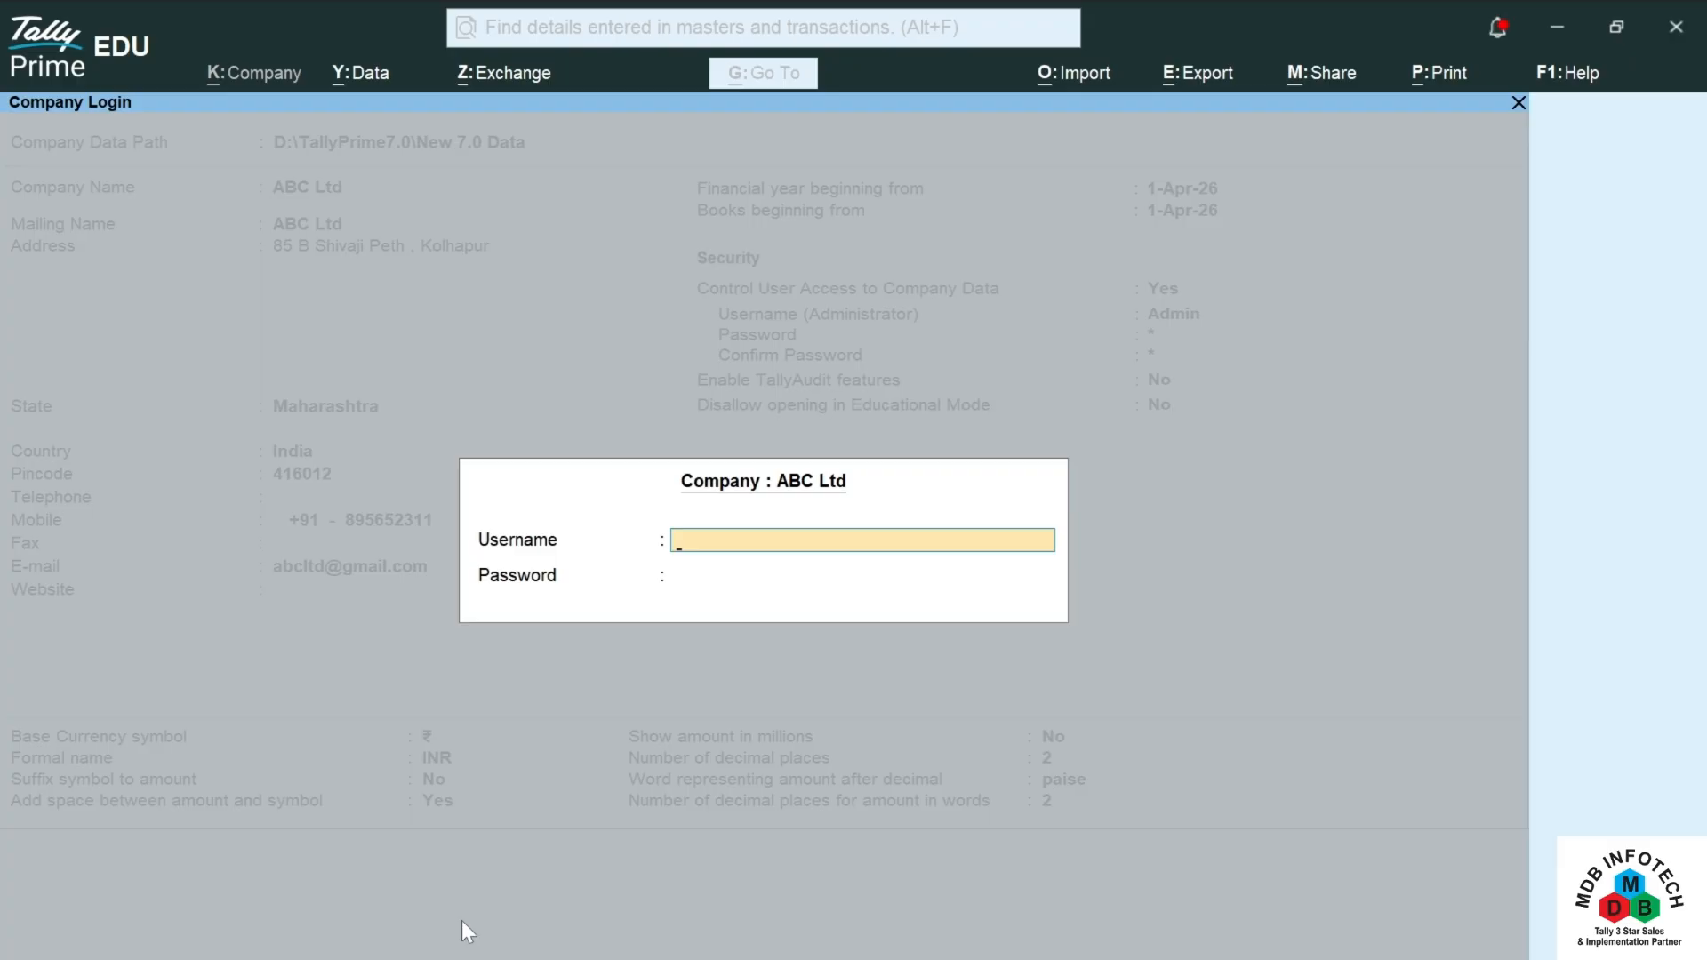
Step: Log in to ABC Ltd as Admin with the administrator password
type("Am")
key("BackSpace")
type("dmin")
key("Return")
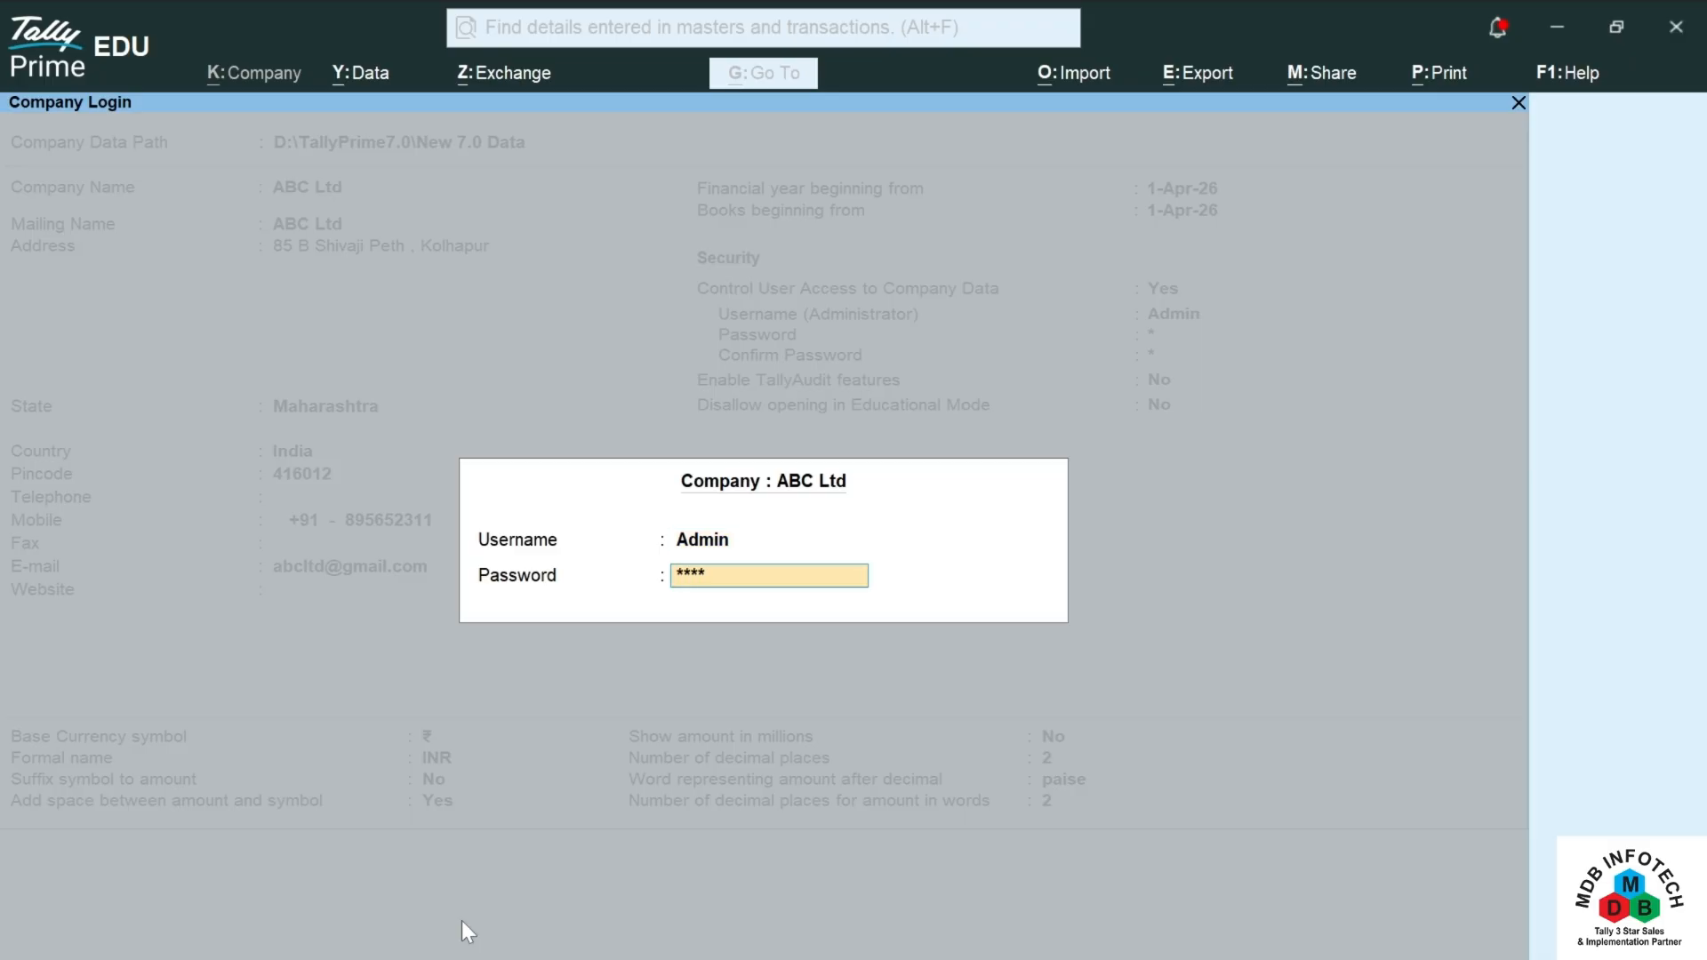
key("Return")
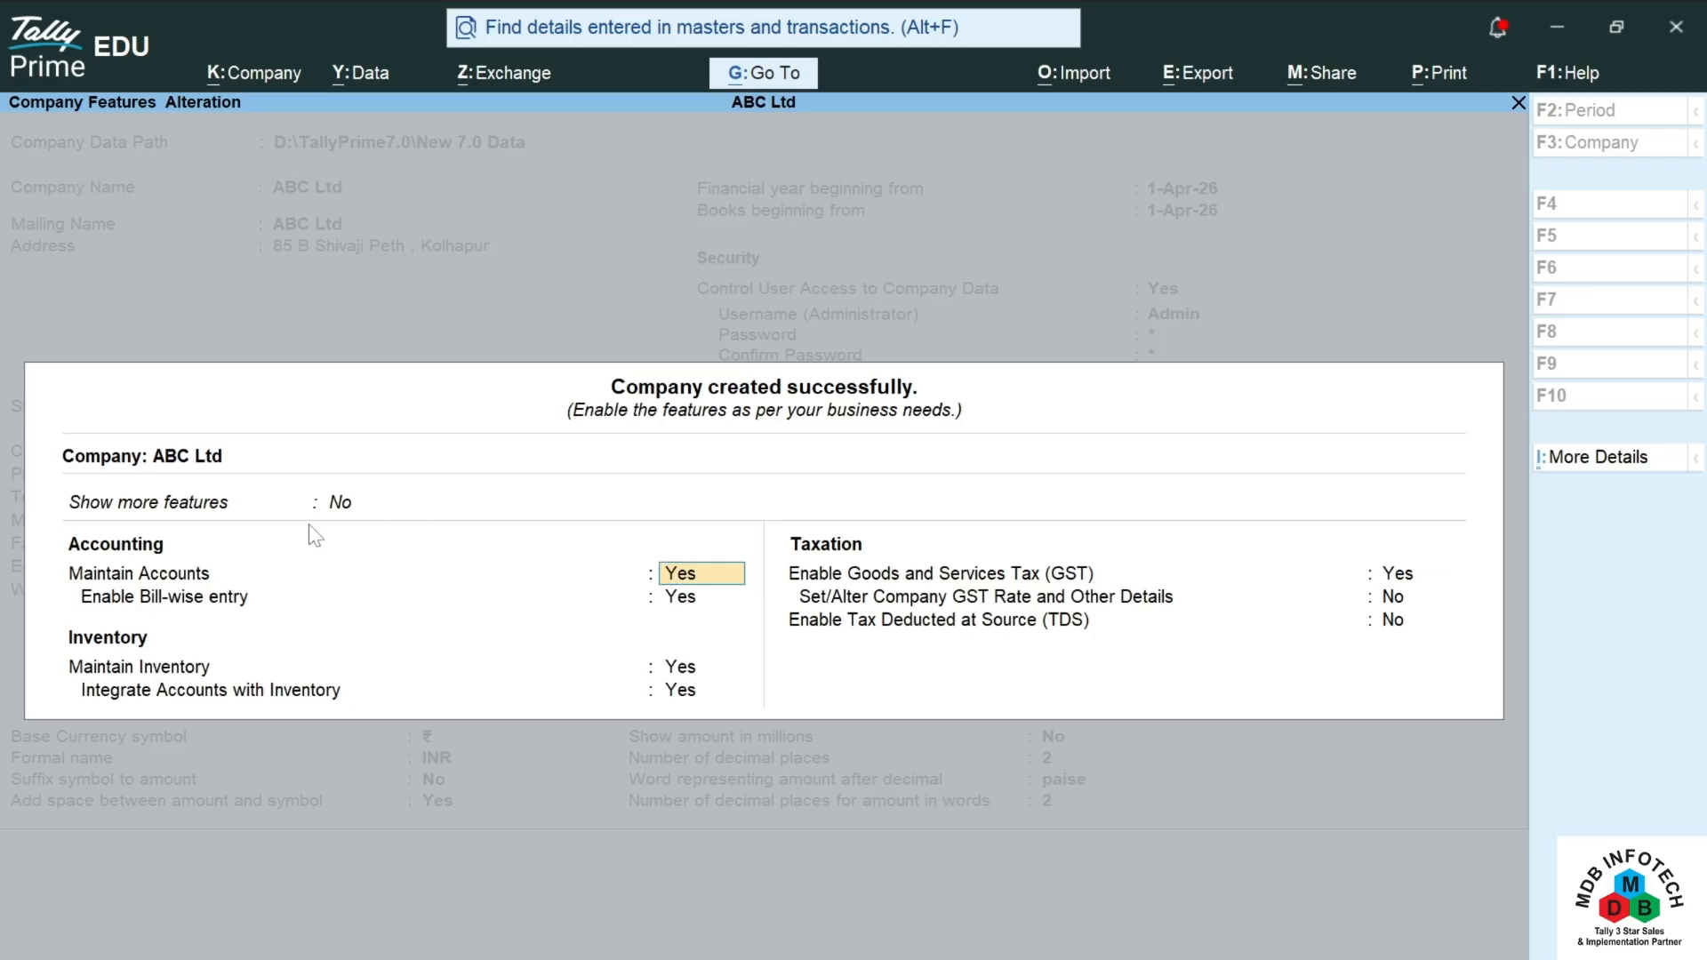
Step: Set Show more features to Yes and keep accounting, inventory and GST options enabled
left_click(337, 504)
type("y")
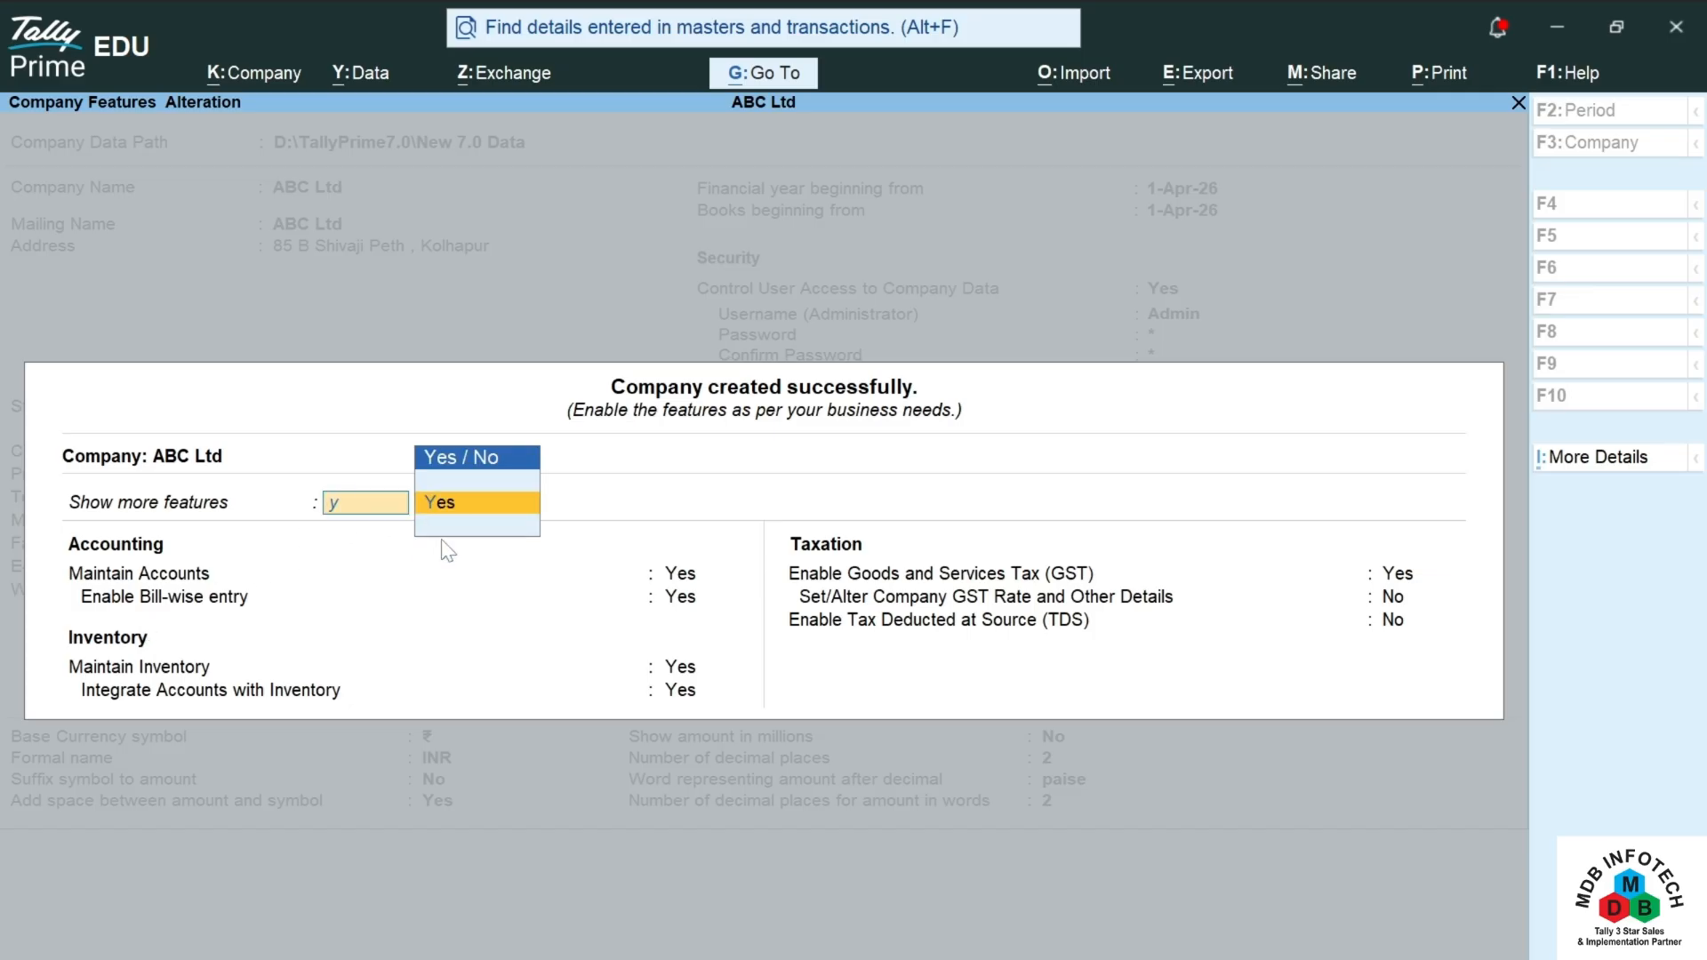
key("Return")
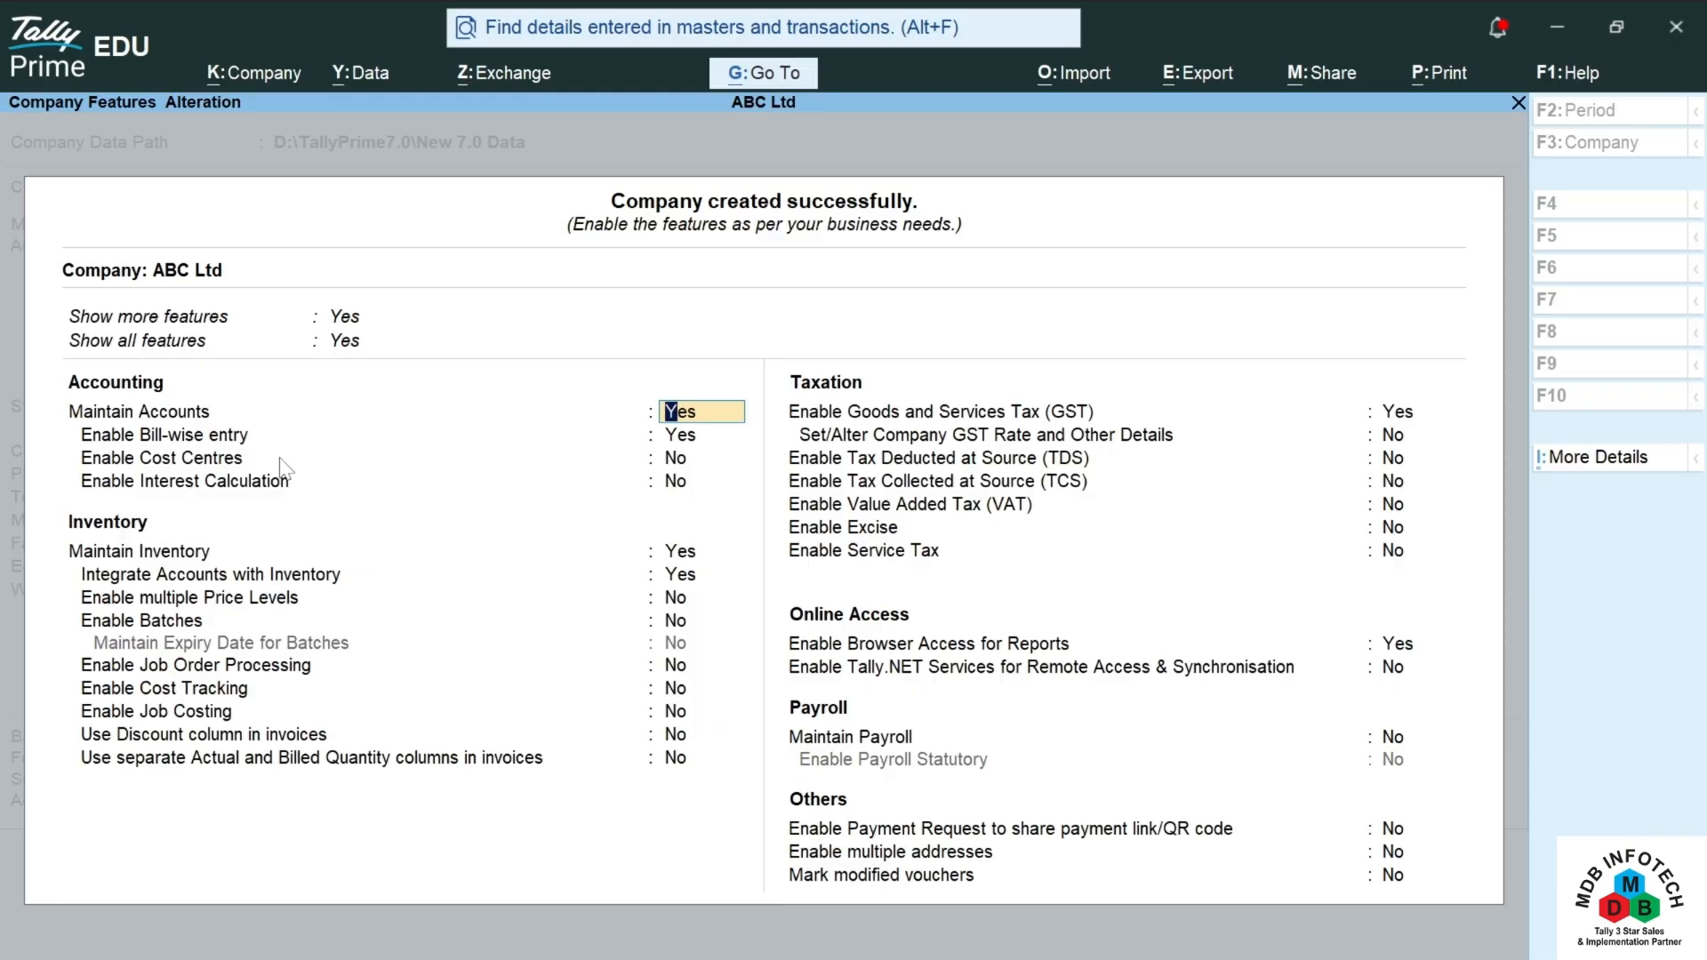
key("Return")
key("Return")
key("Return")
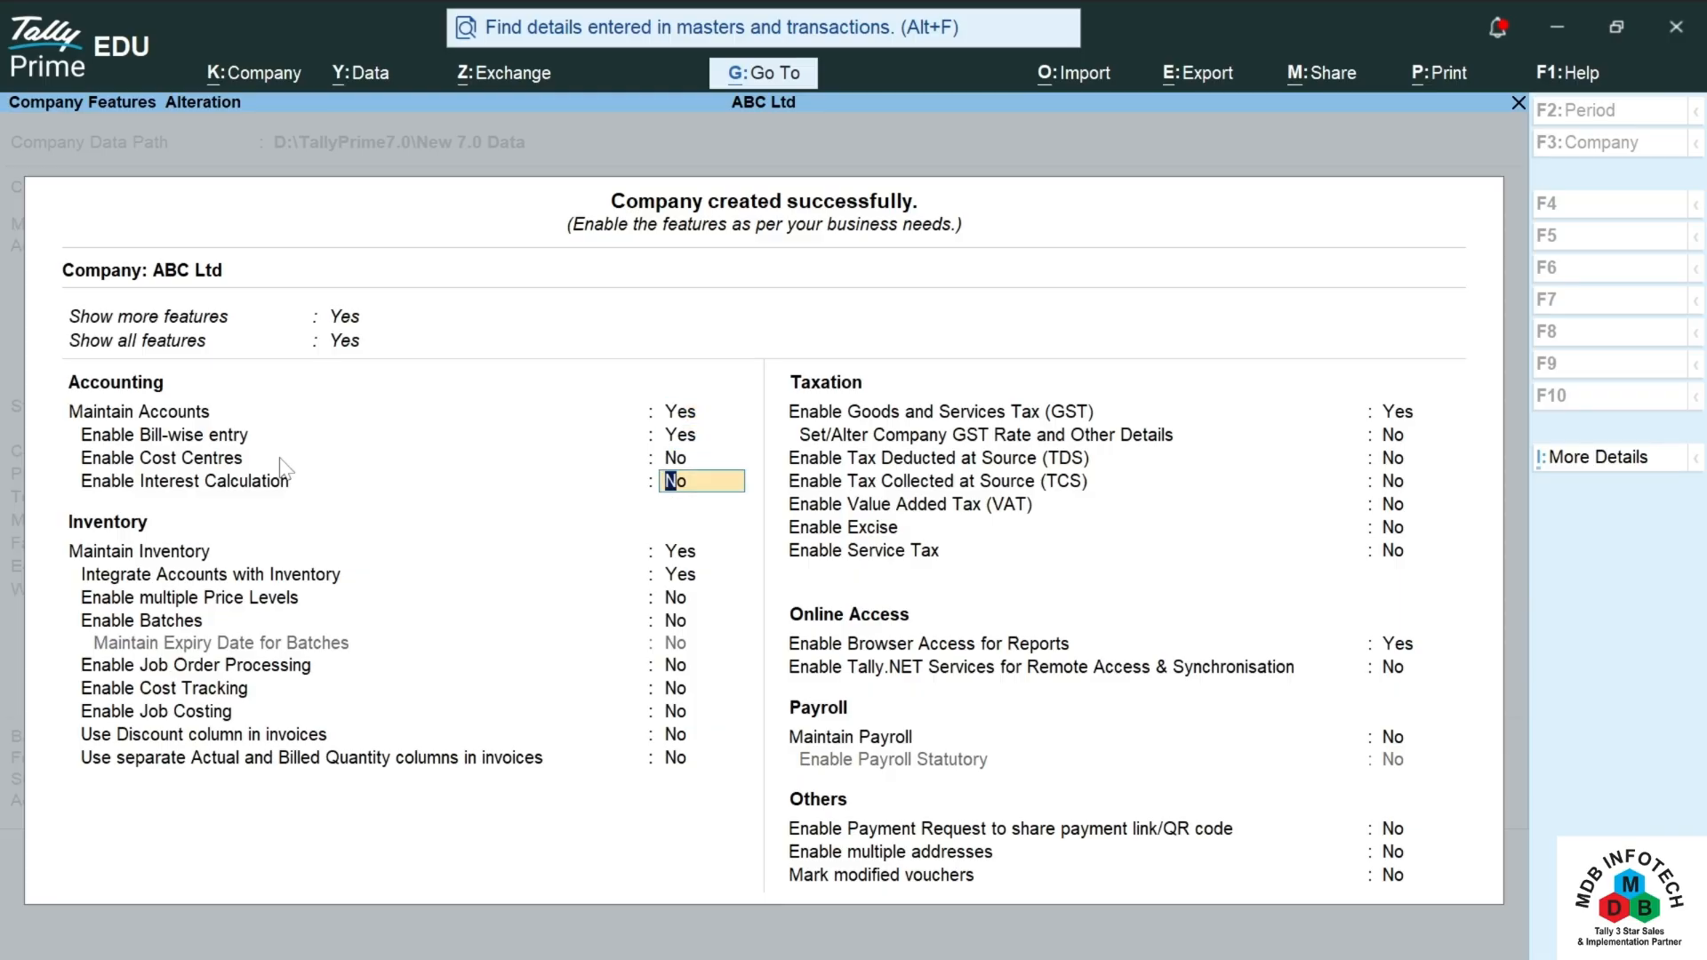
key("Return")
key("Return")
key("Return")
key("Return")
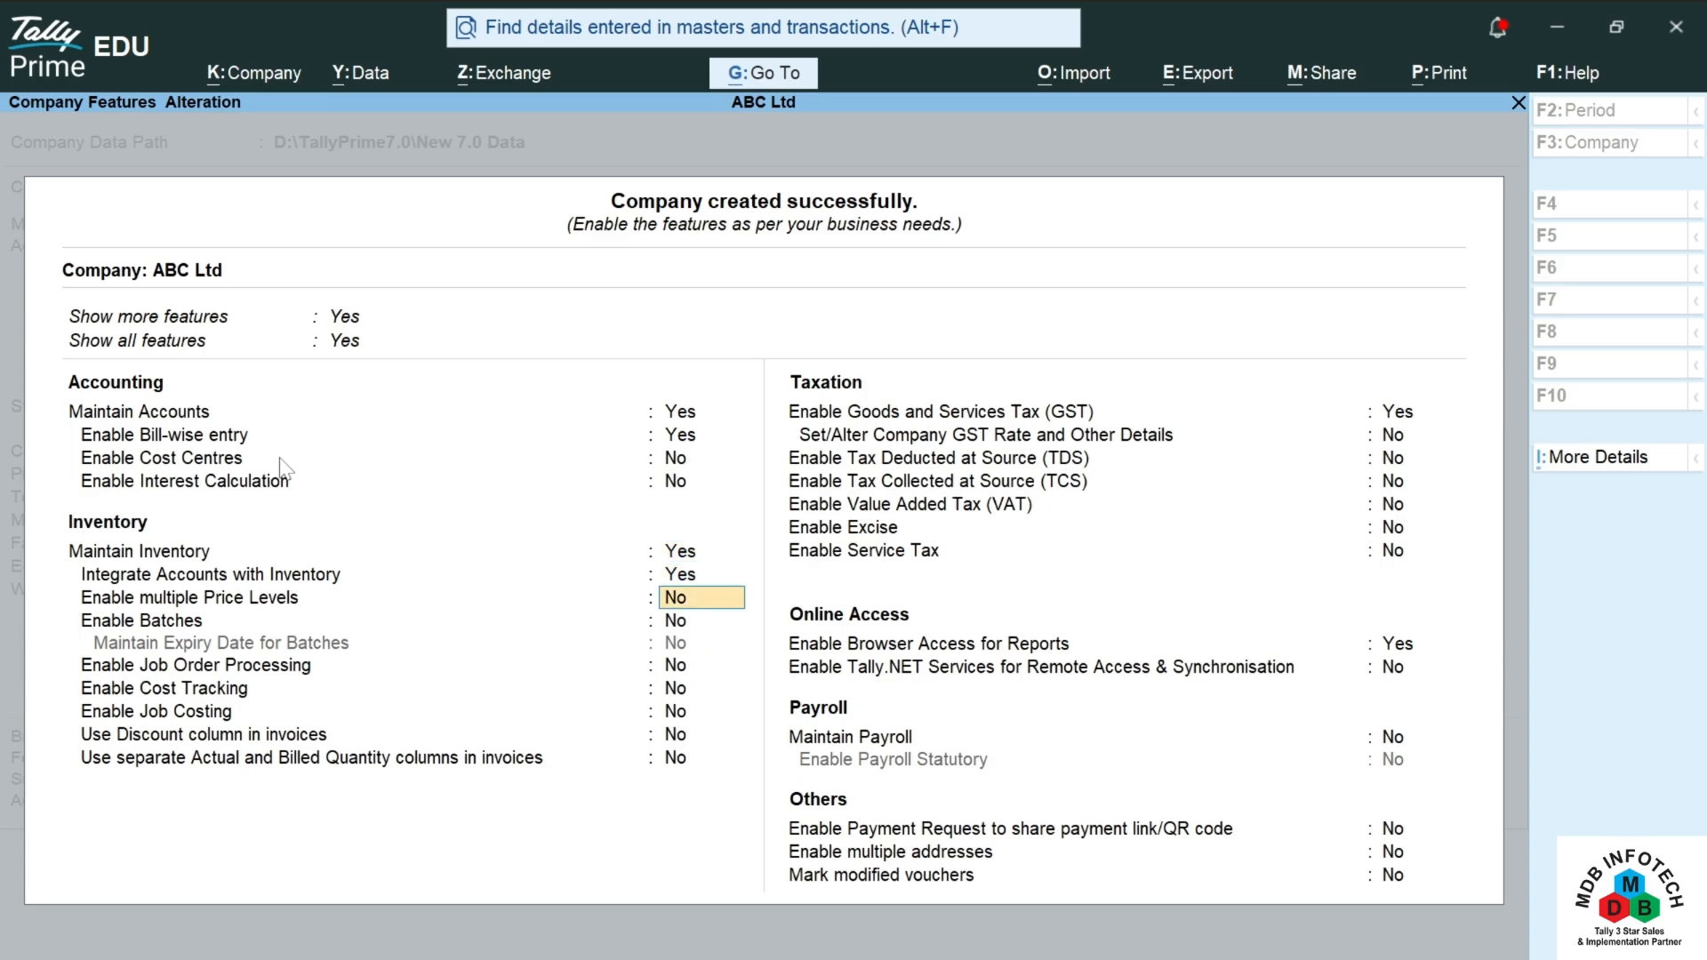
key("Return")
key("Return")
key("Return")
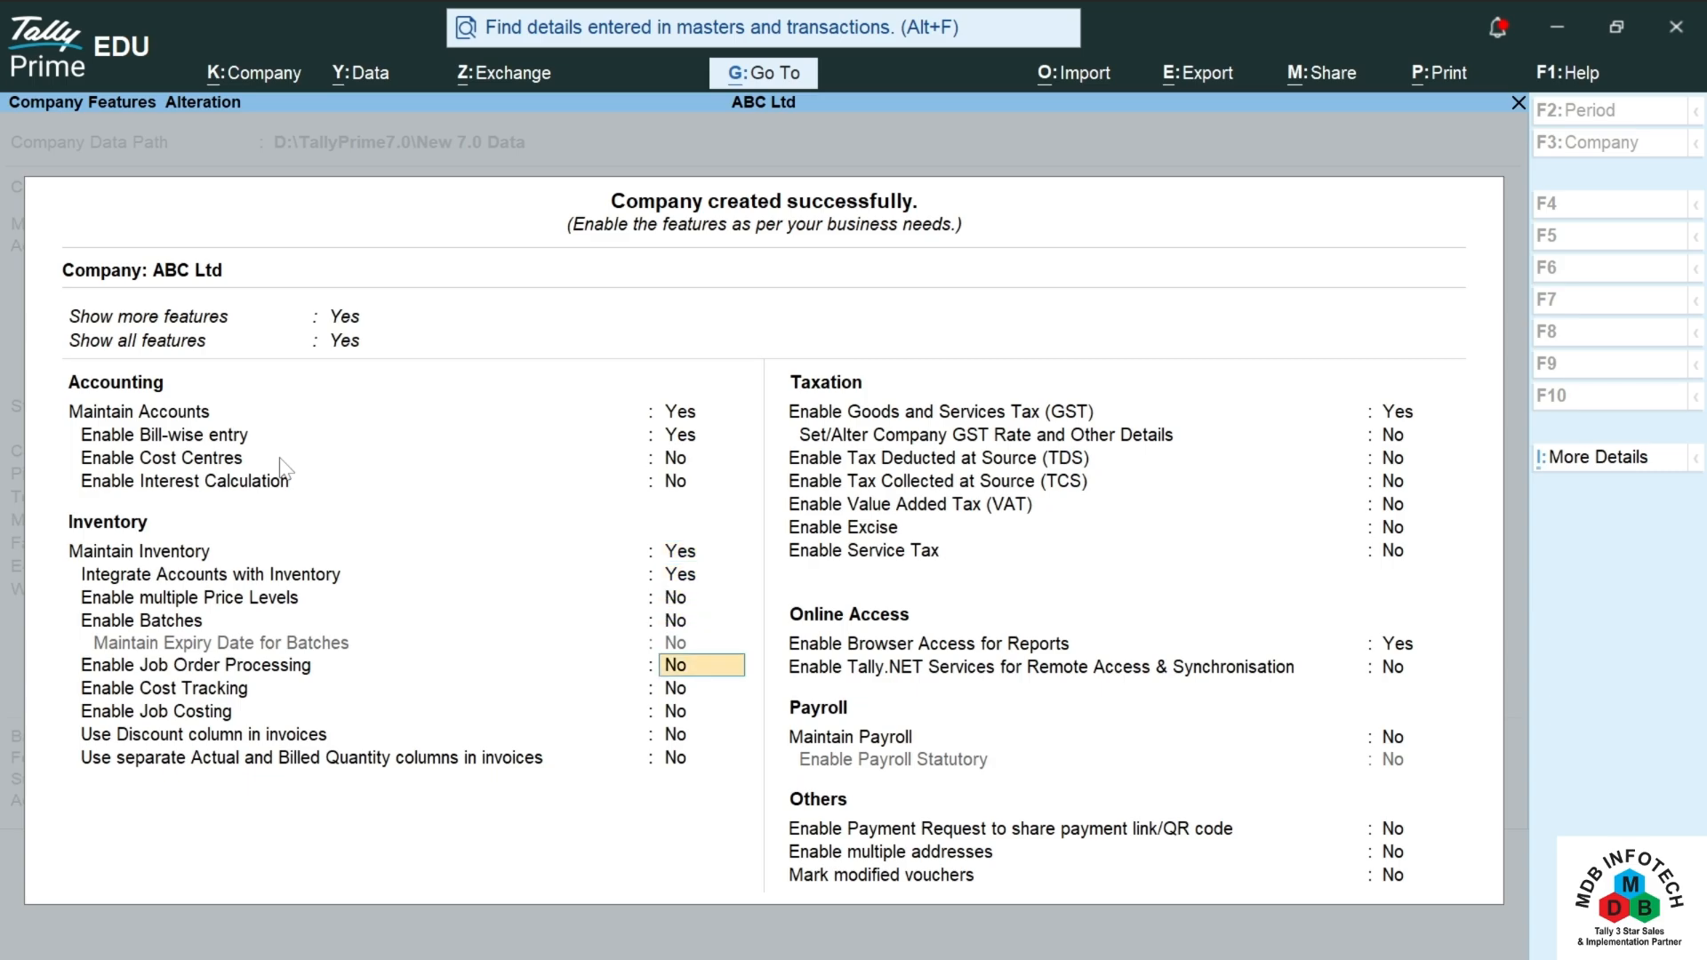
key("Return")
key("Return")
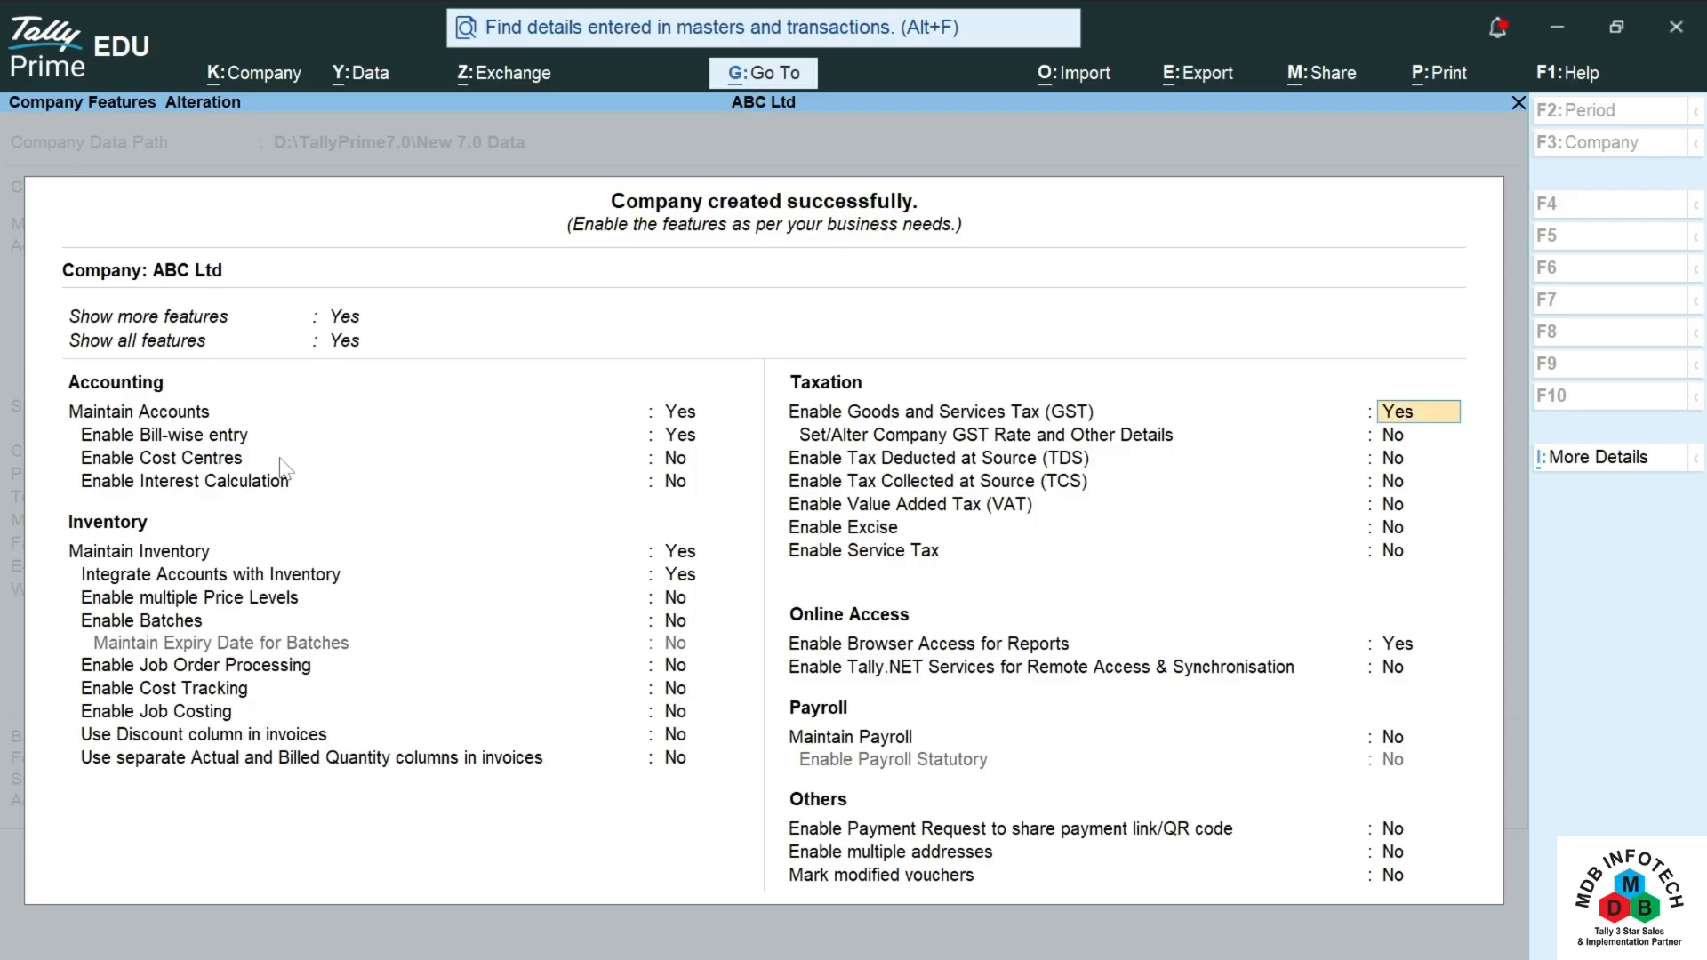
key("Return")
key("Return")
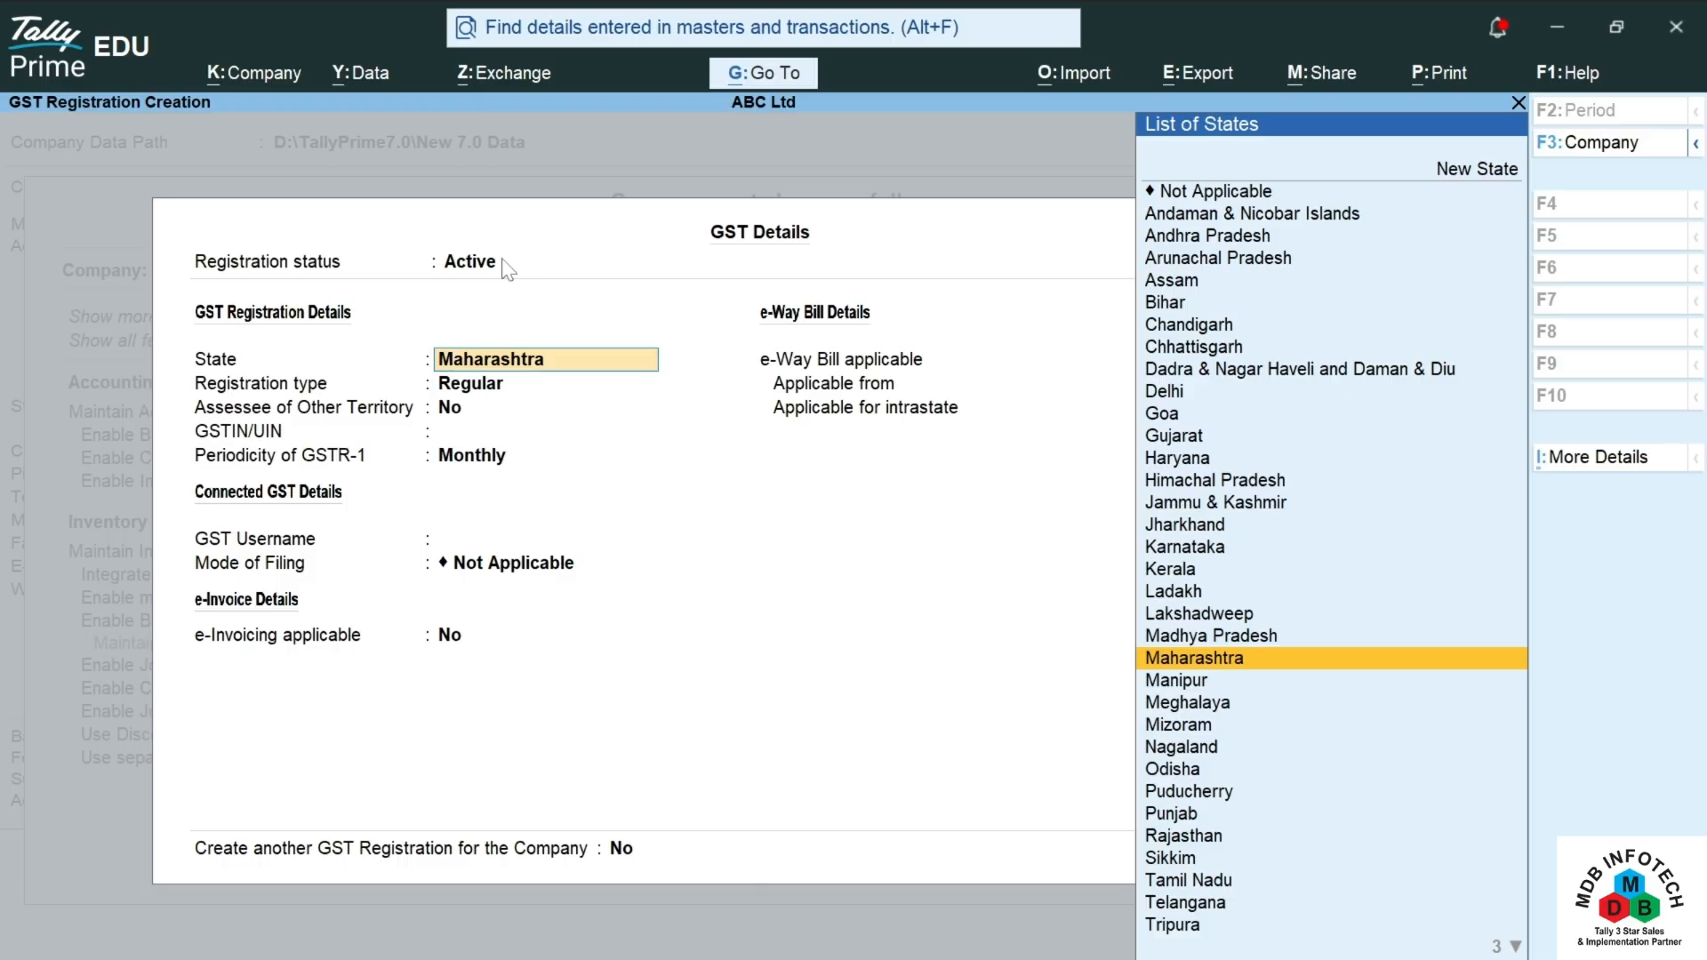
Step: Confirm Maharashtra and Regular registration, enter the company's GSTIN and choose Monthly GSTR-1 periodicity
key("Return")
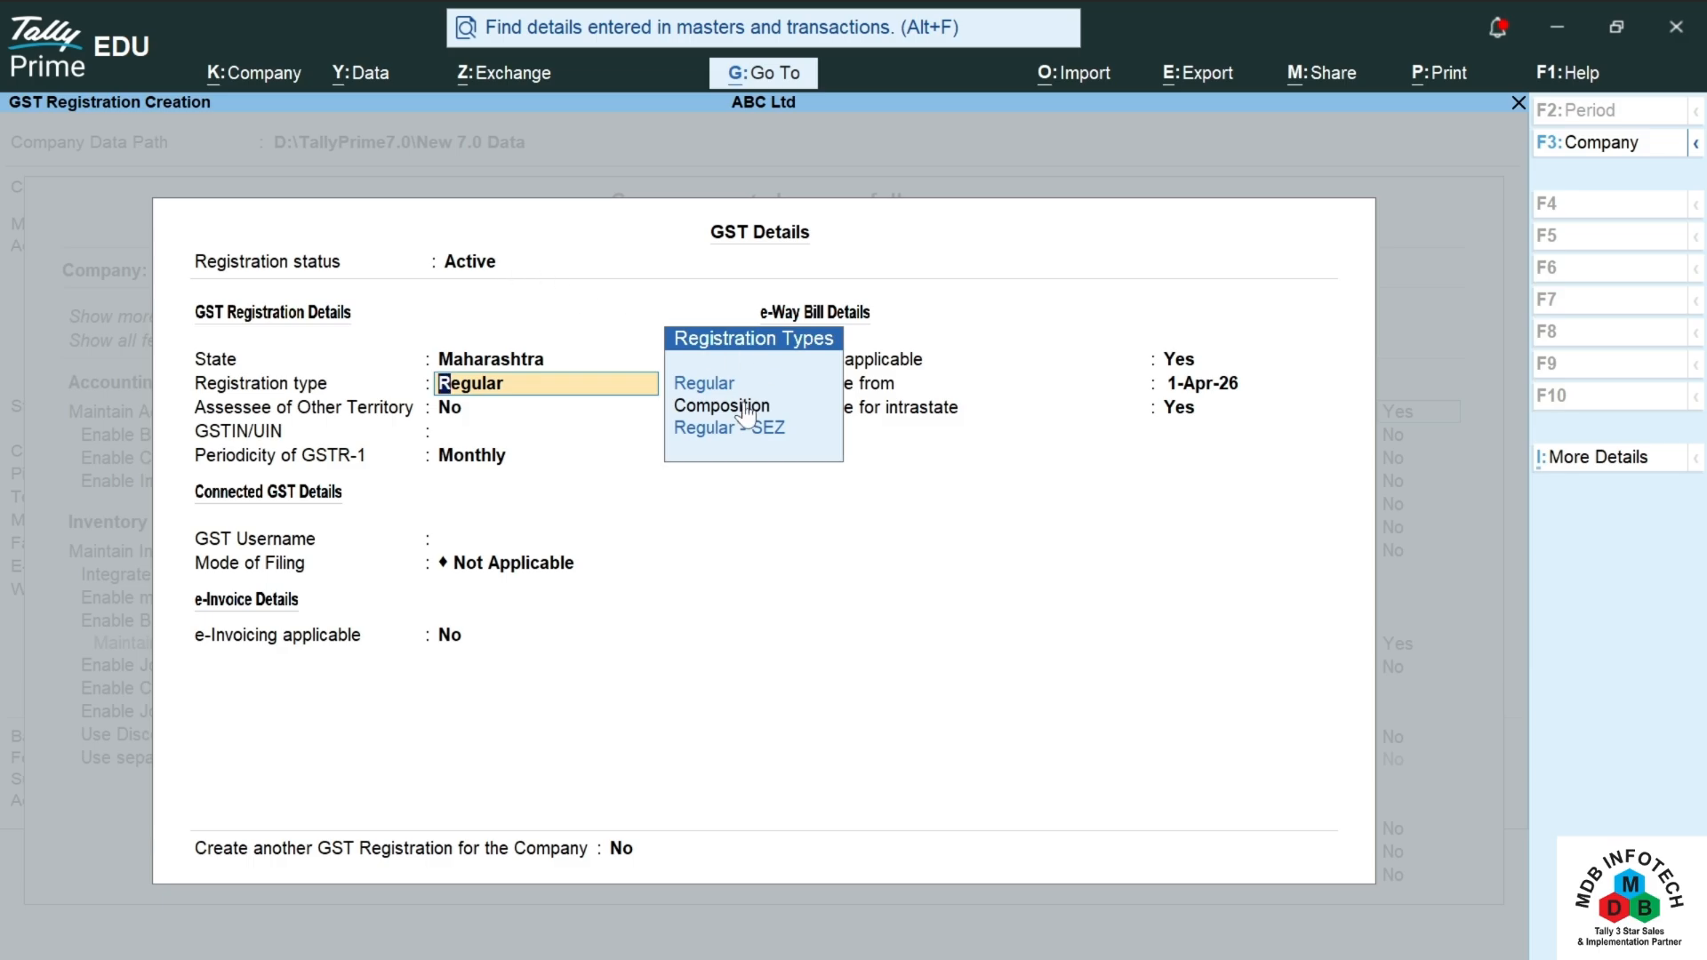
key("Return")
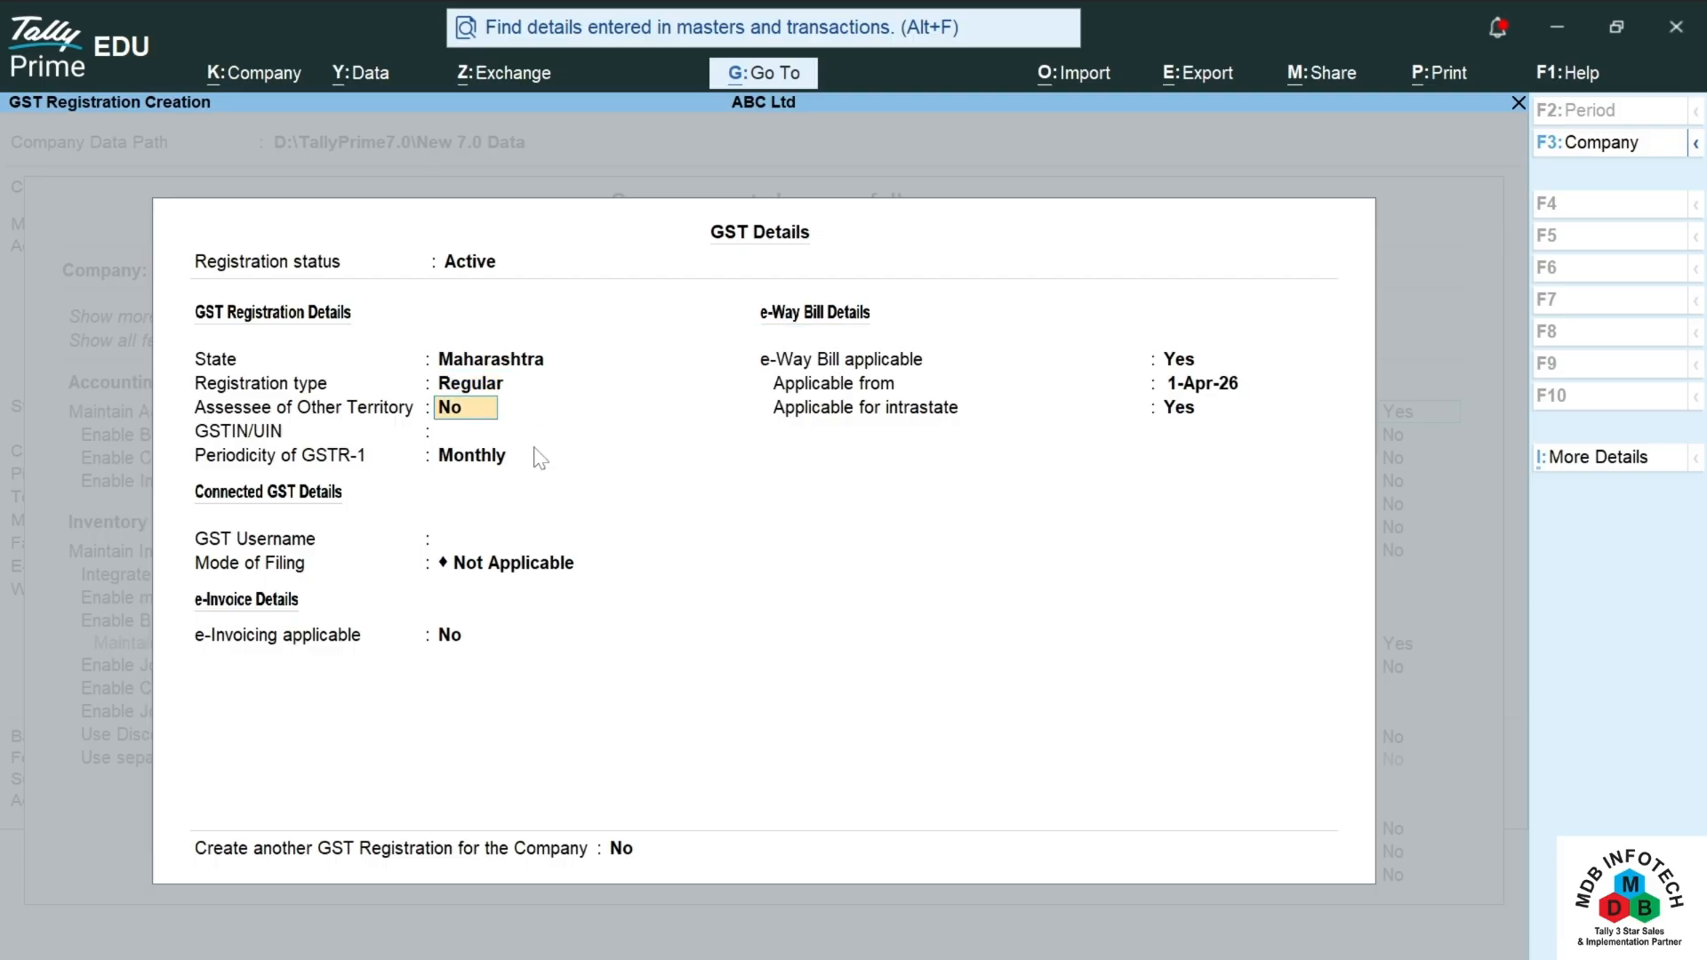
key("Return")
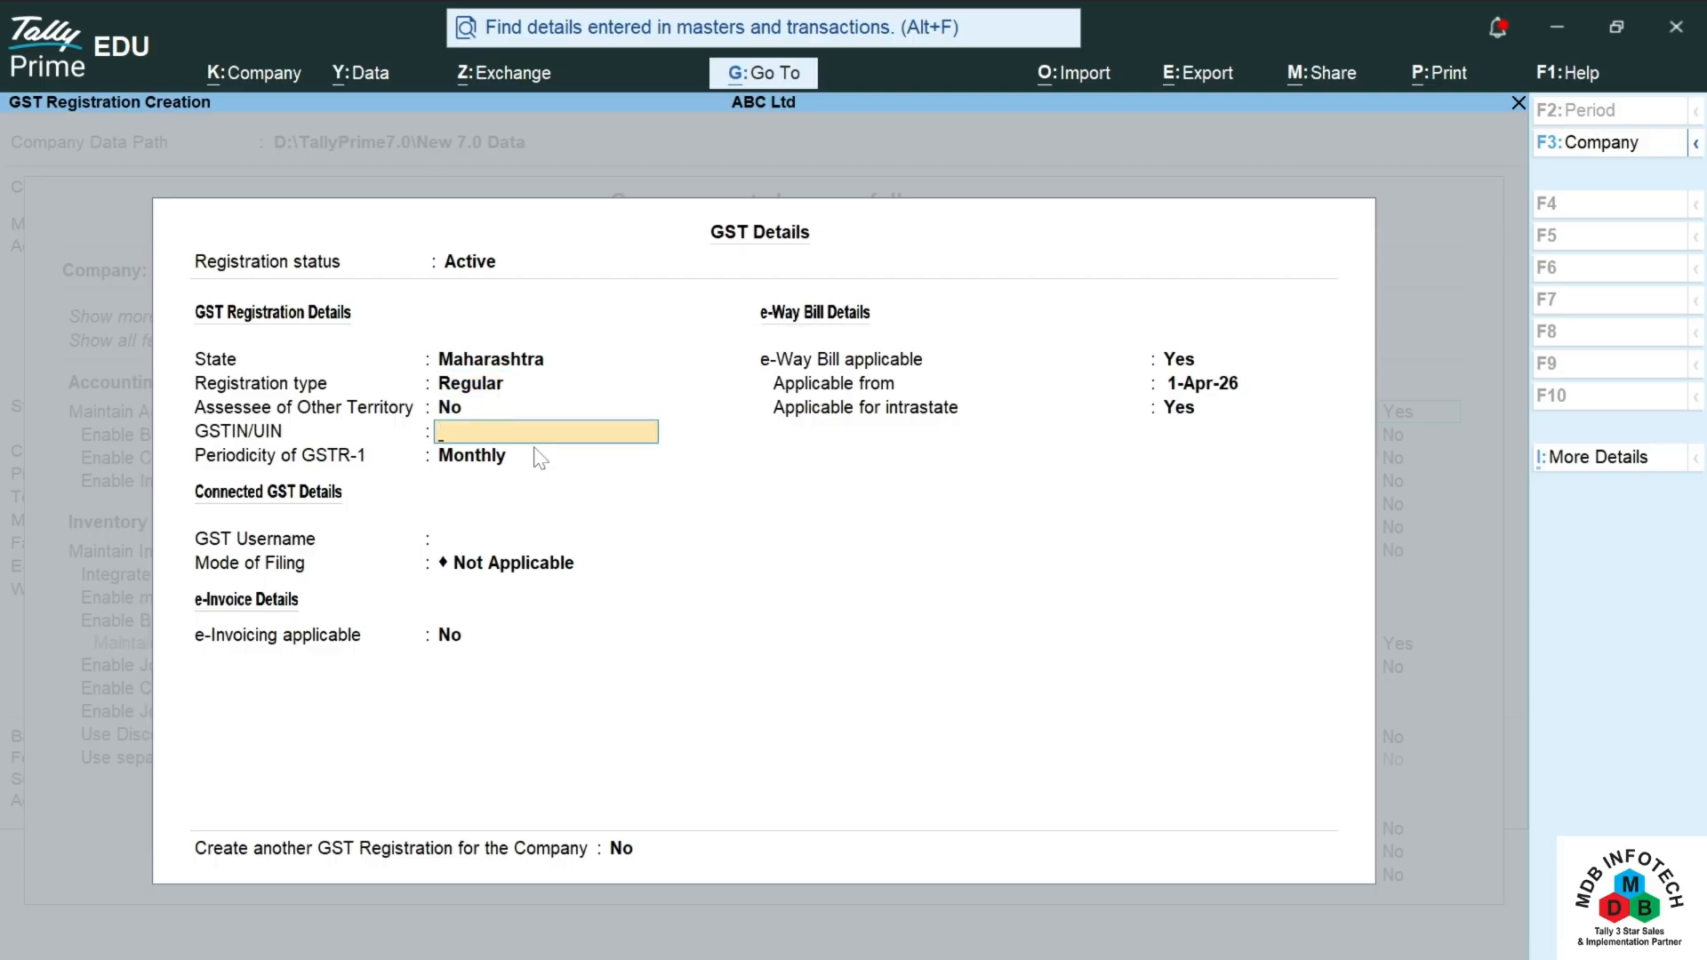
key("Return")
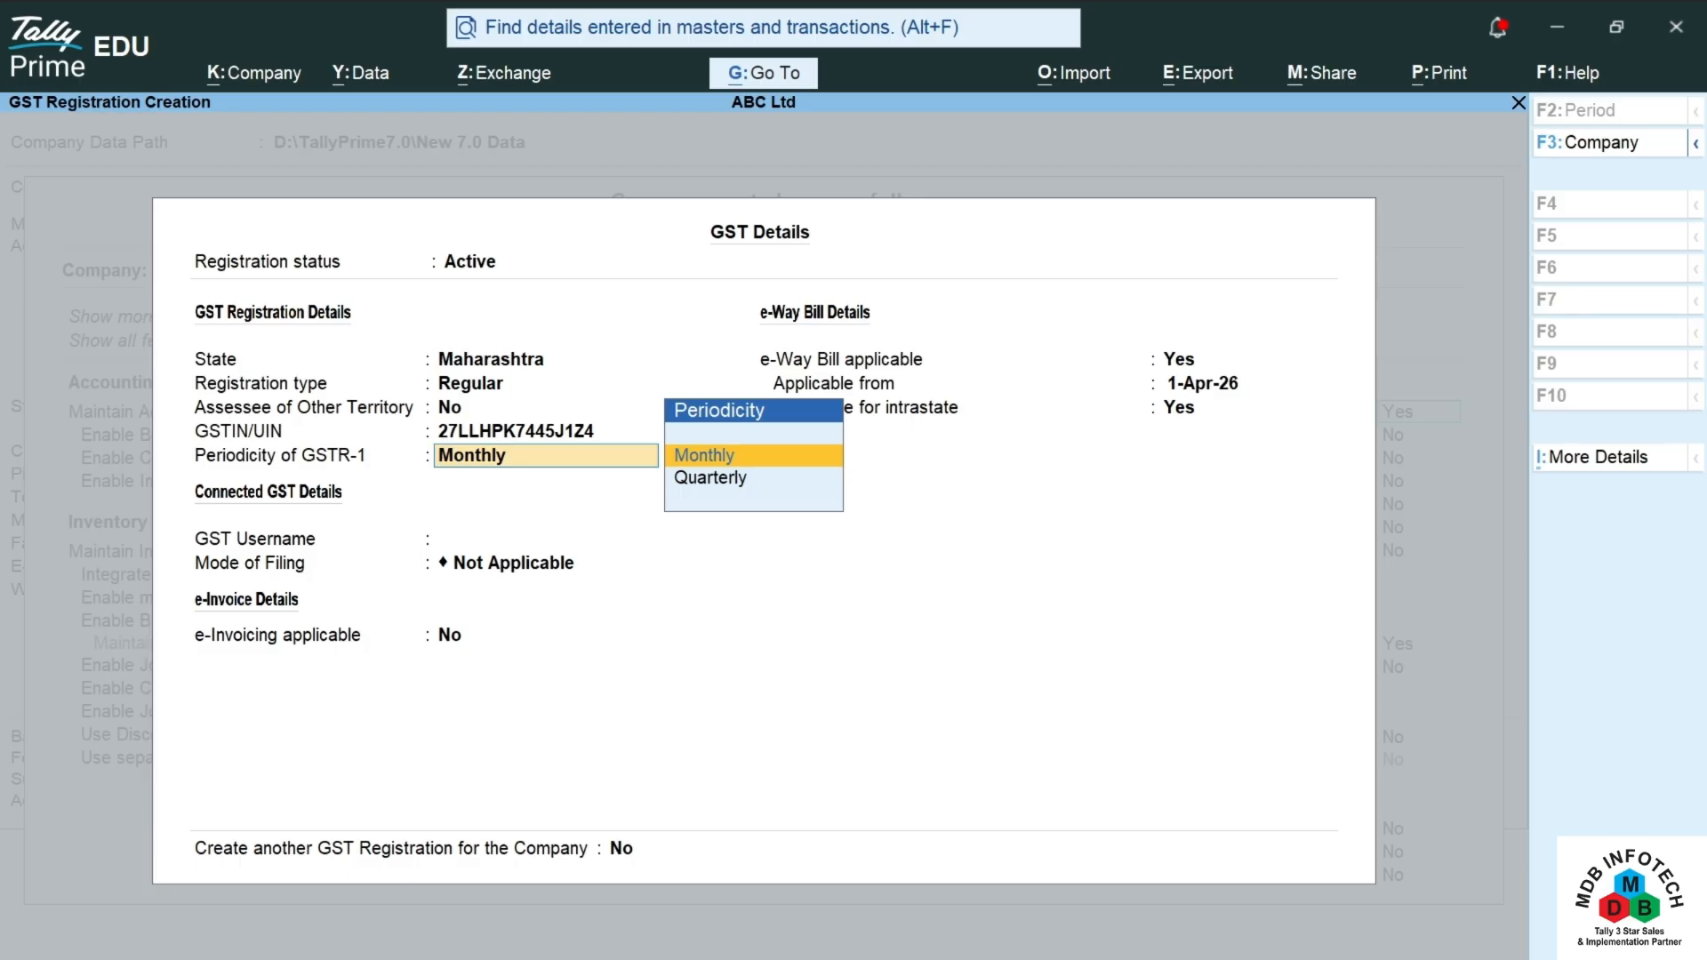
key("Return")
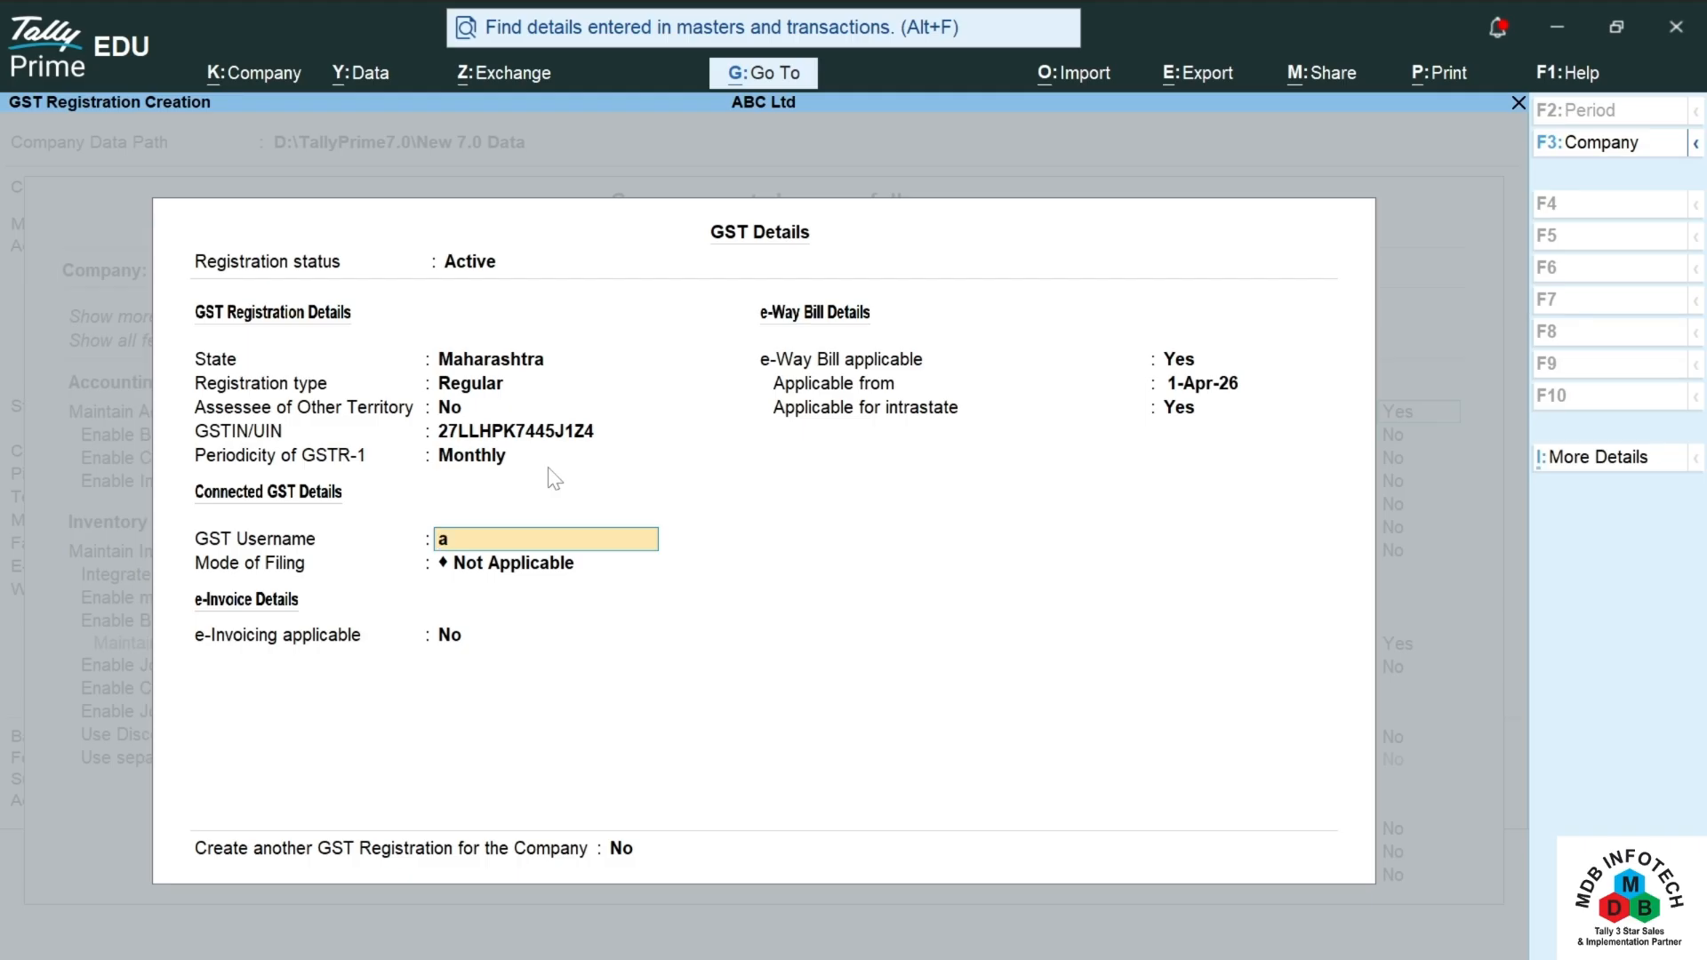
Step: Finish the GST portal username and make e-invoicing applicable from 1-Apr-26
type("bcltd")
key("Return")
key("Return")
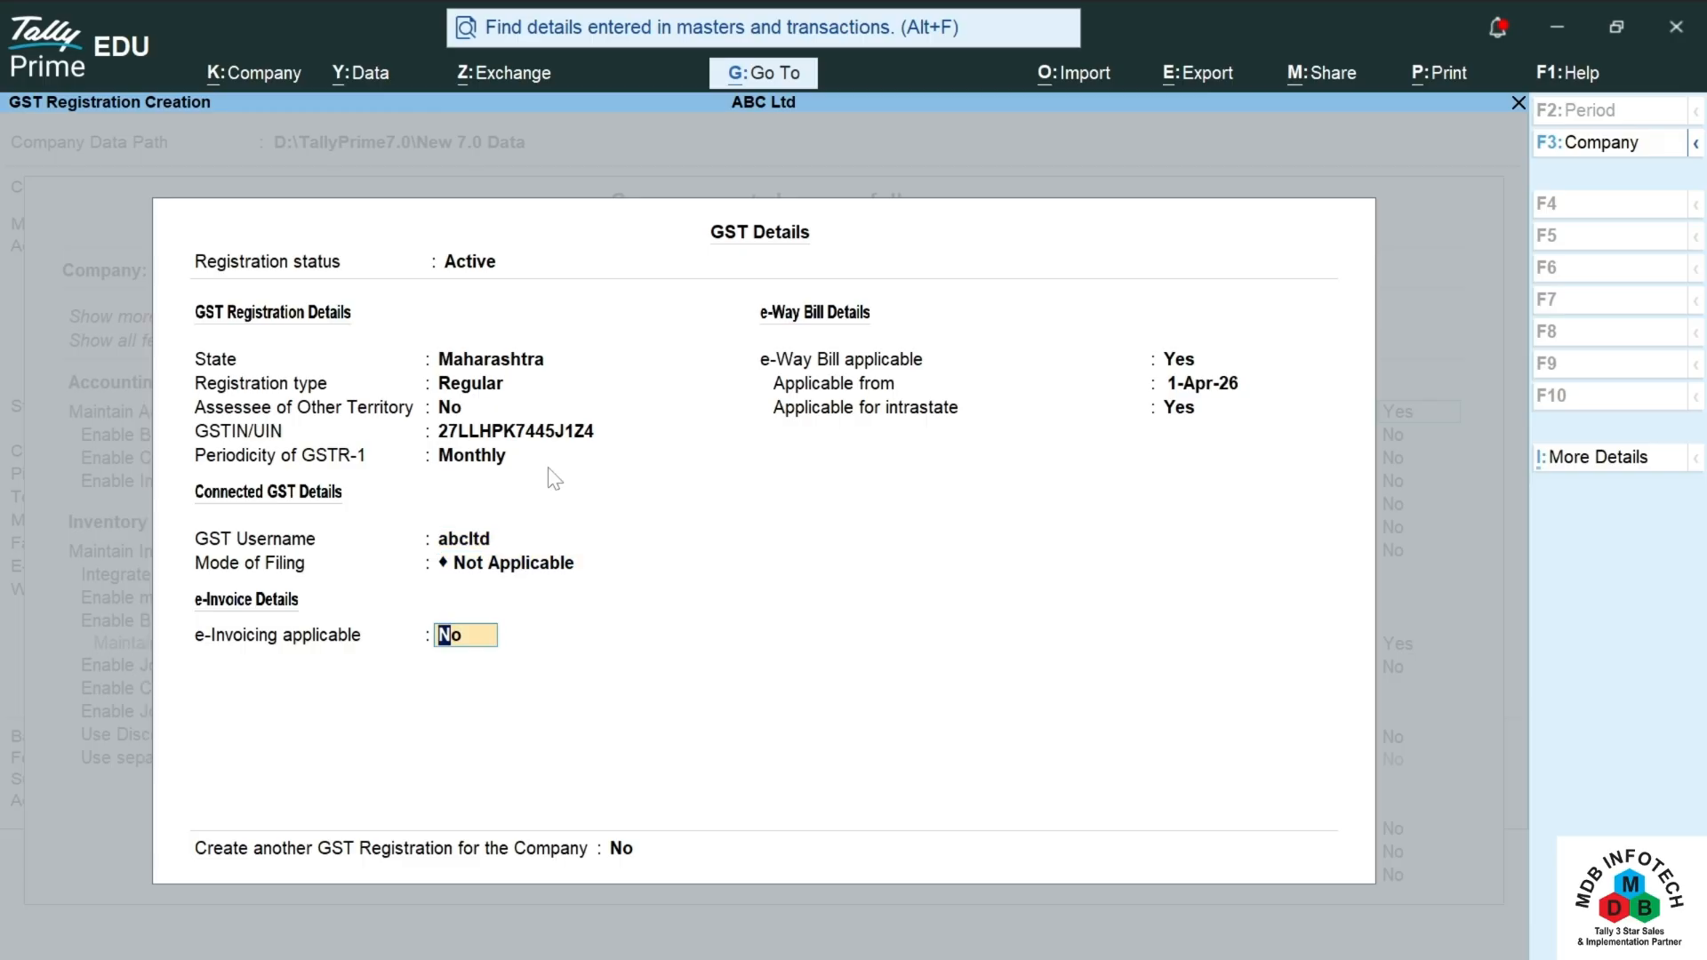
type("y")
key("Return")
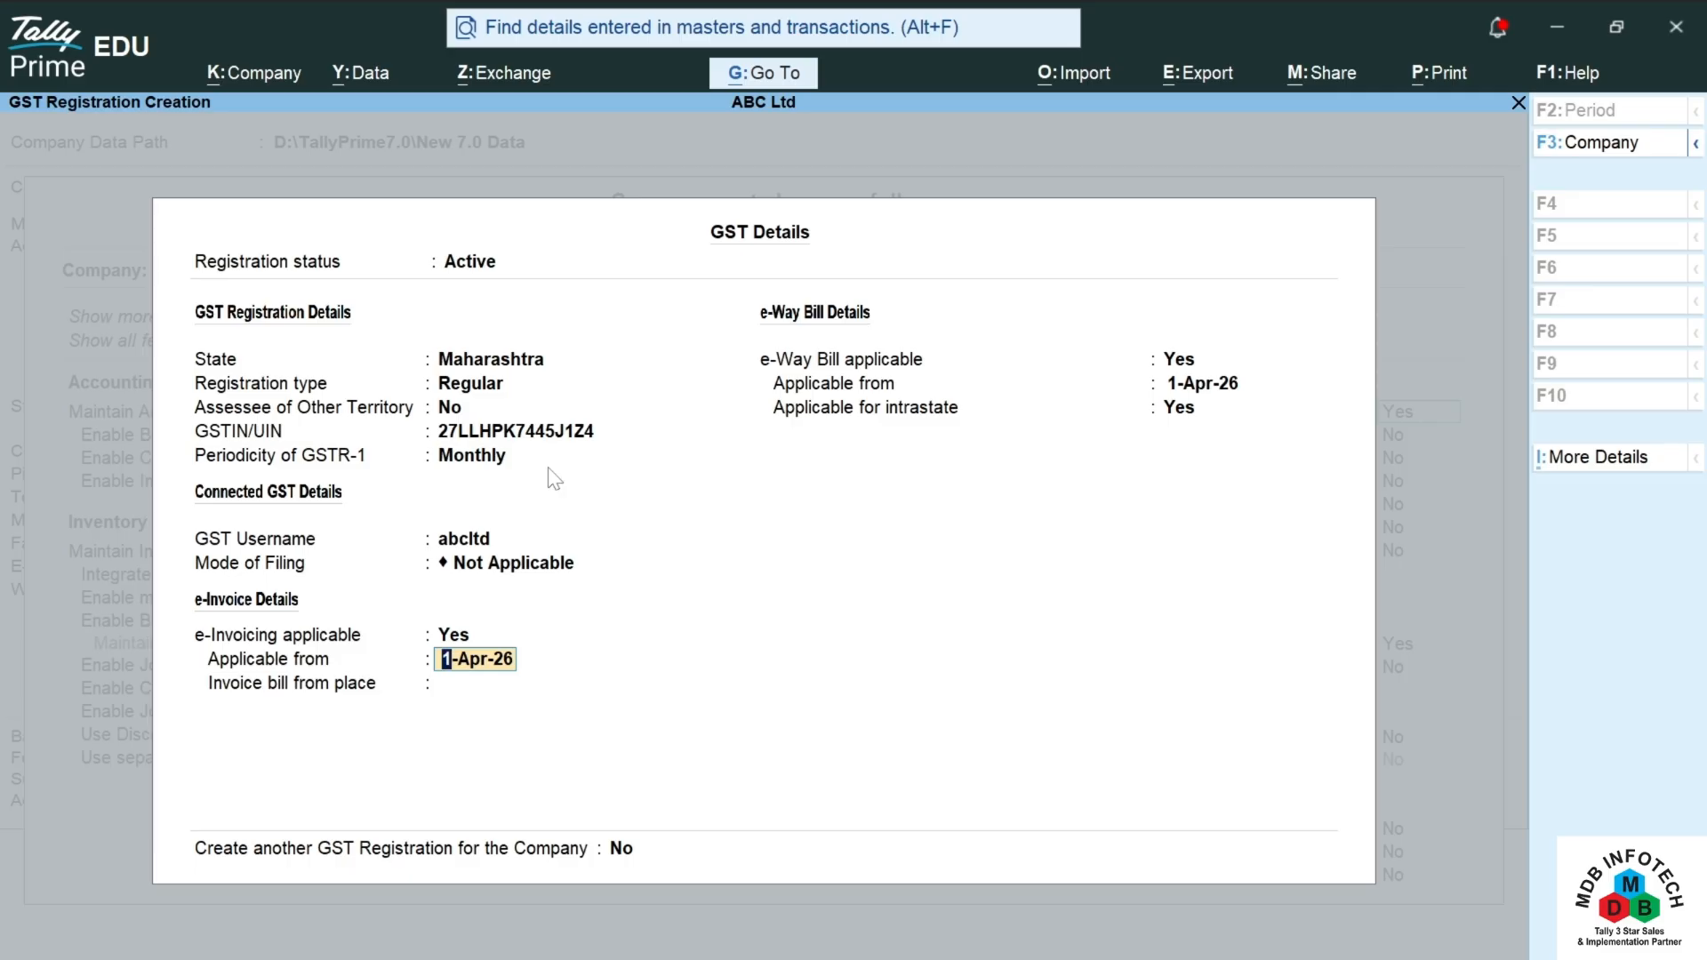
key("Return")
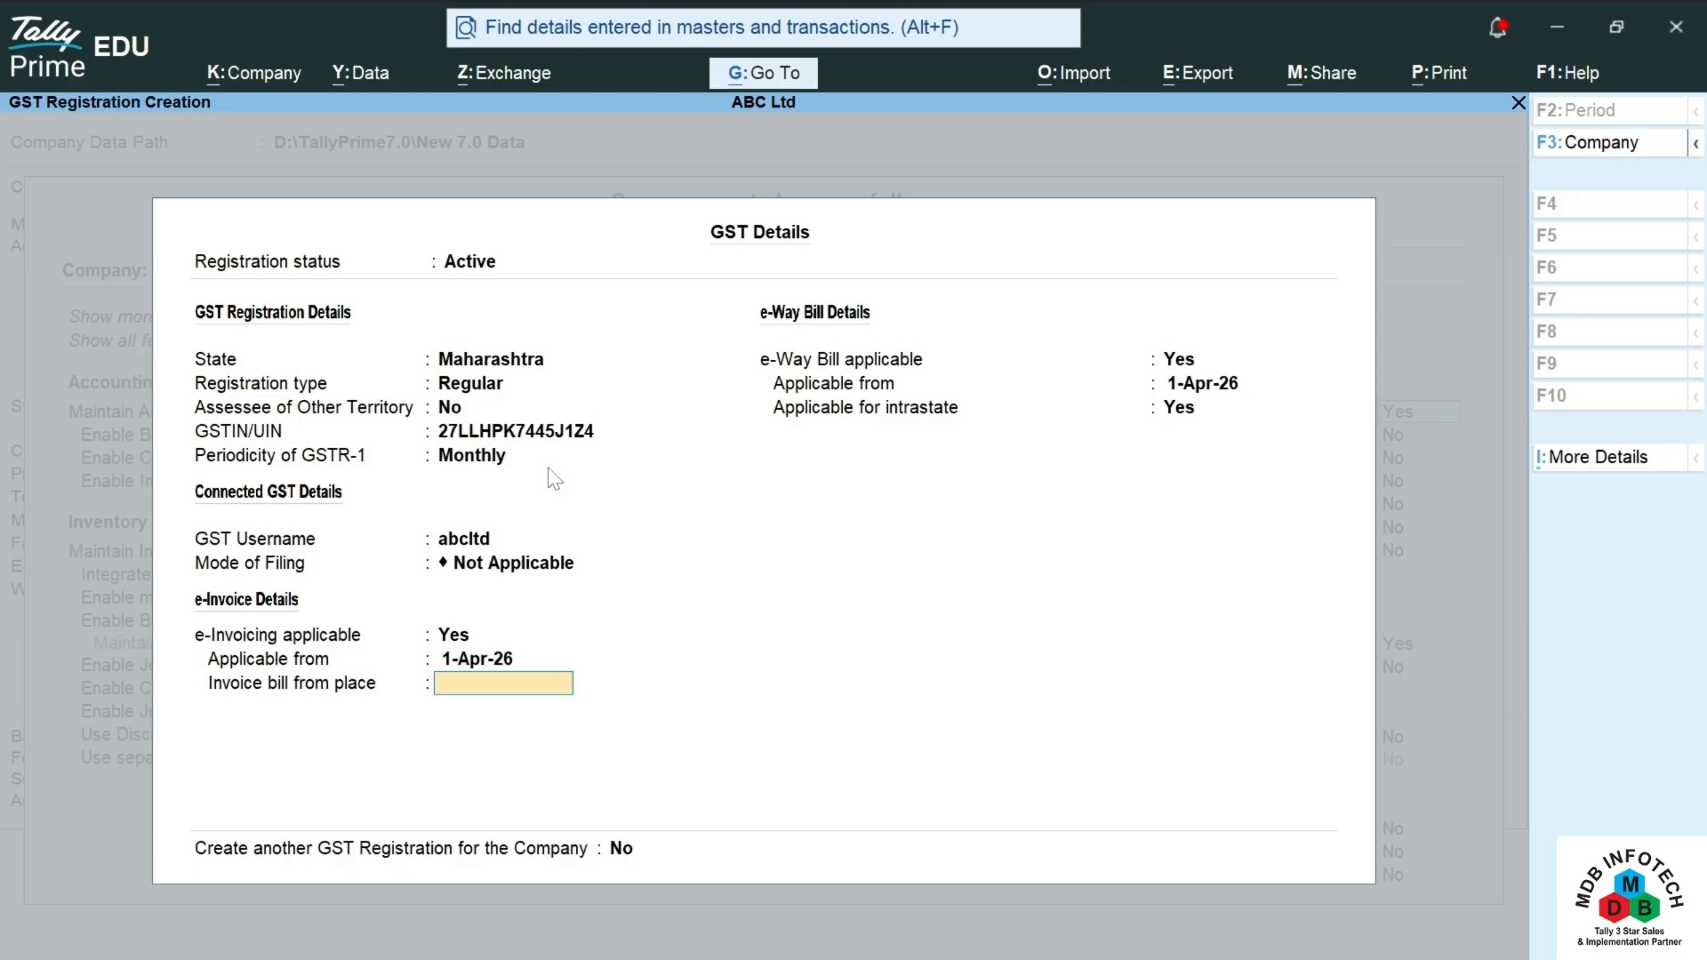
Step: Set Kolhapur as the bill-from place and keep e-Way Bill applicable from 1-Apr-26
type("Kolhapur")
key("Return")
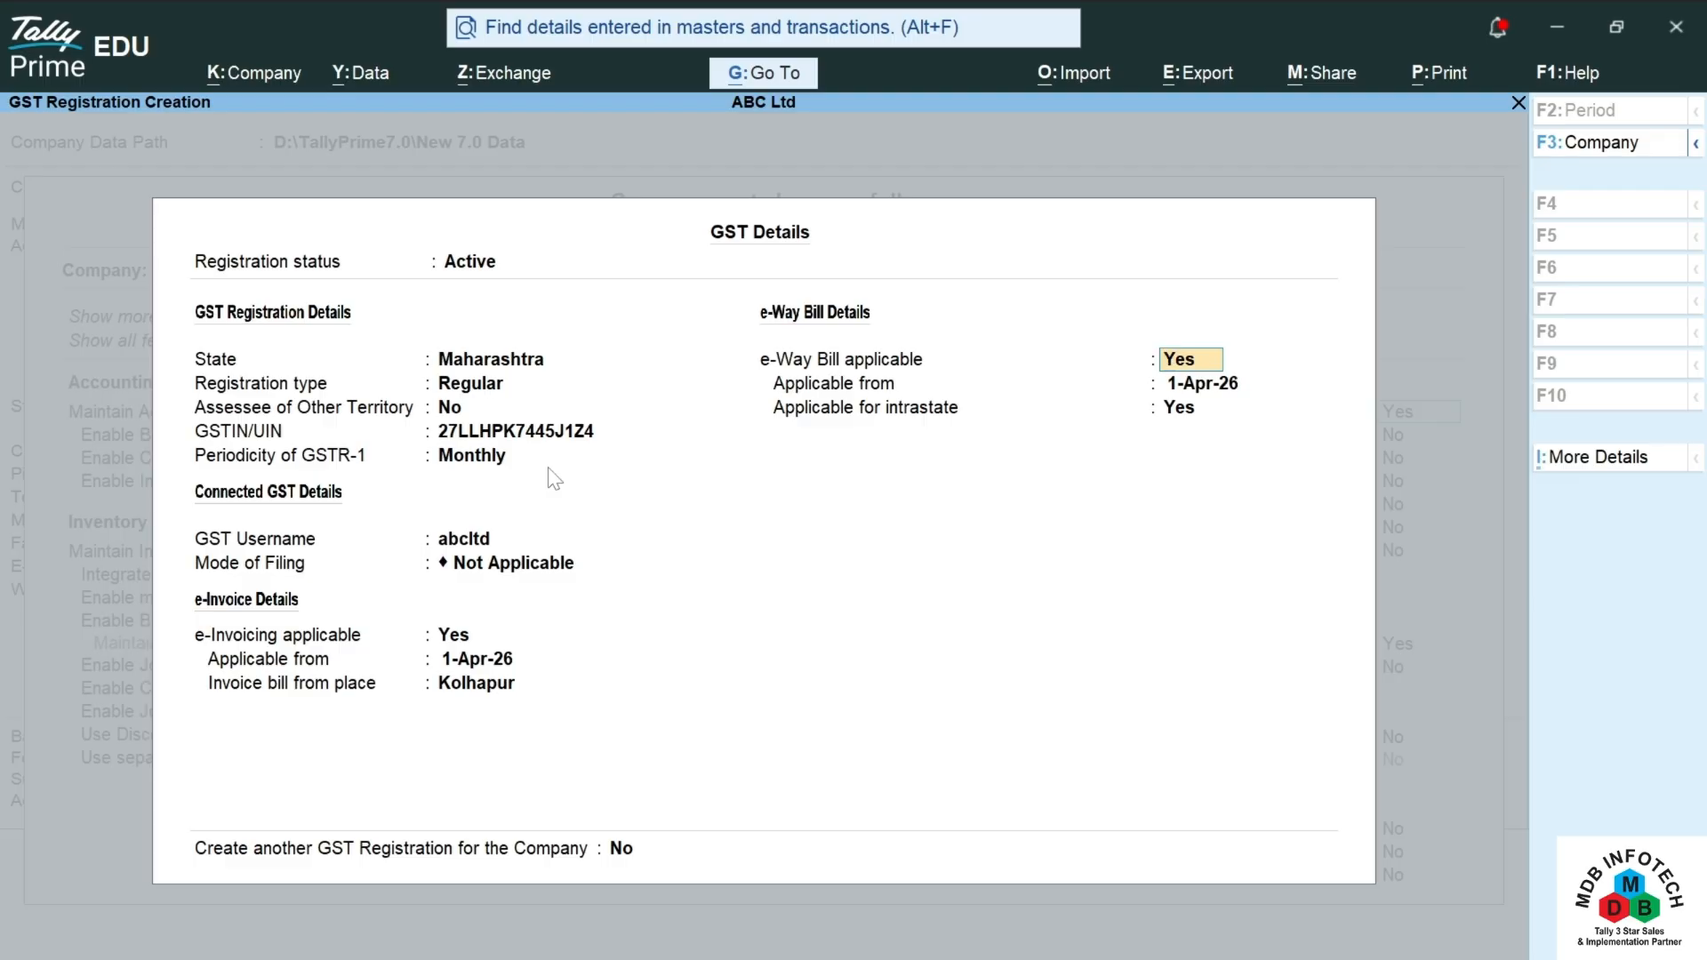
key("Return")
key("Return")
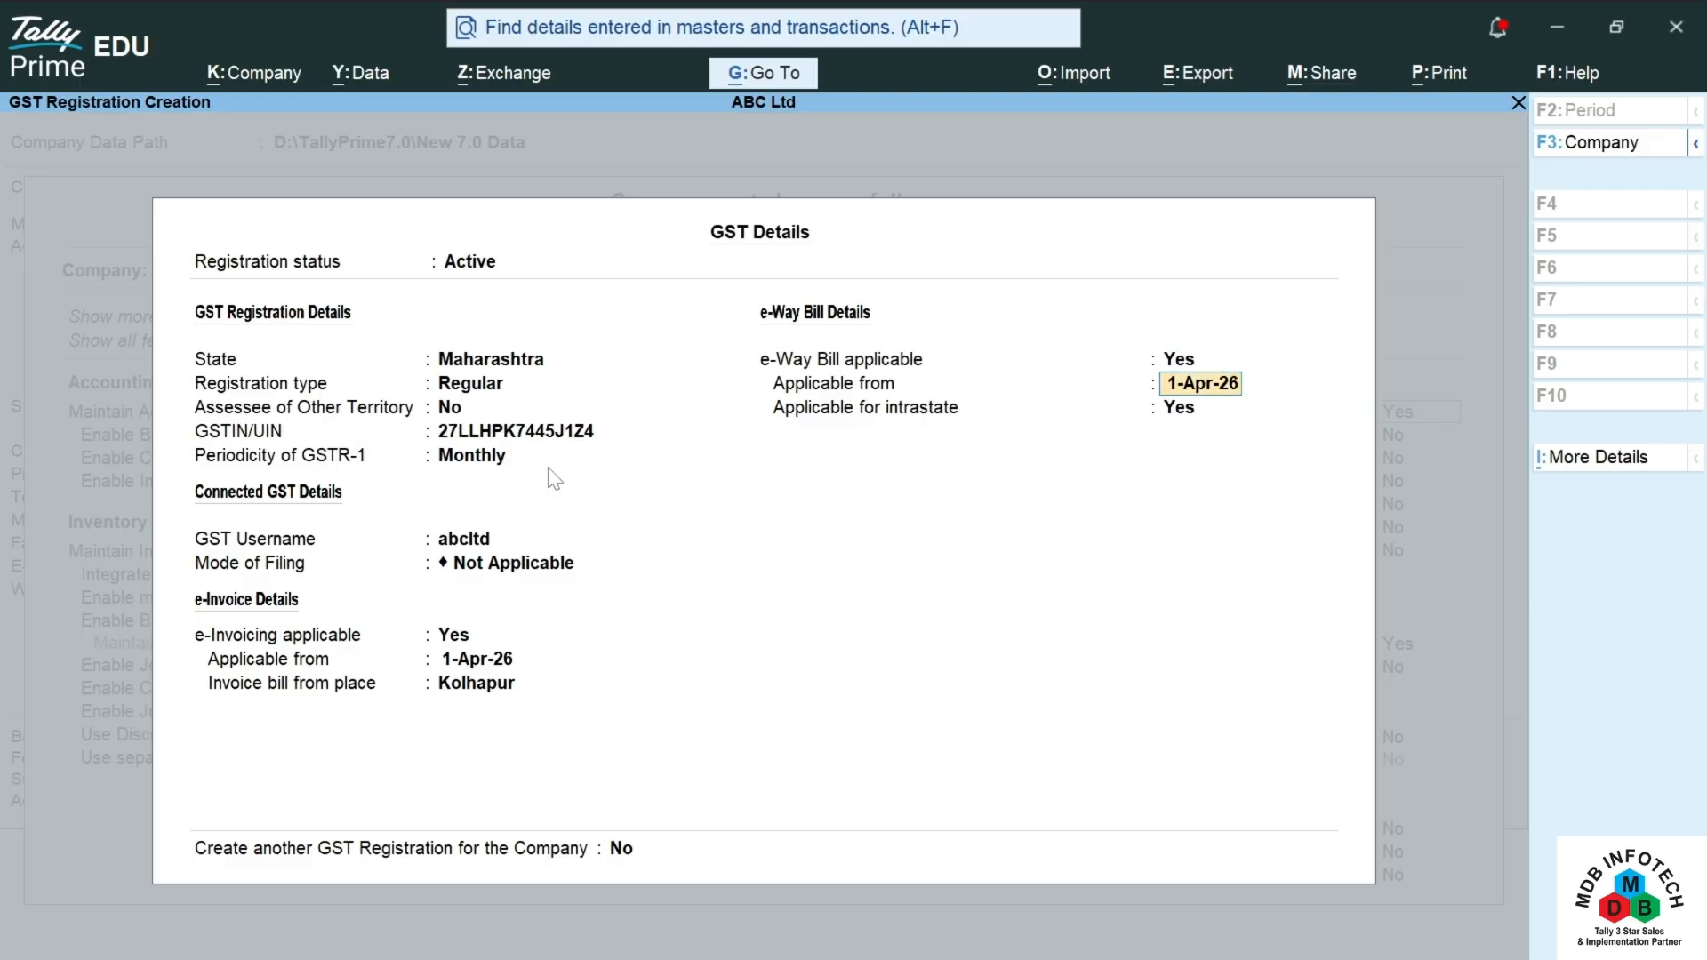
key("Return")
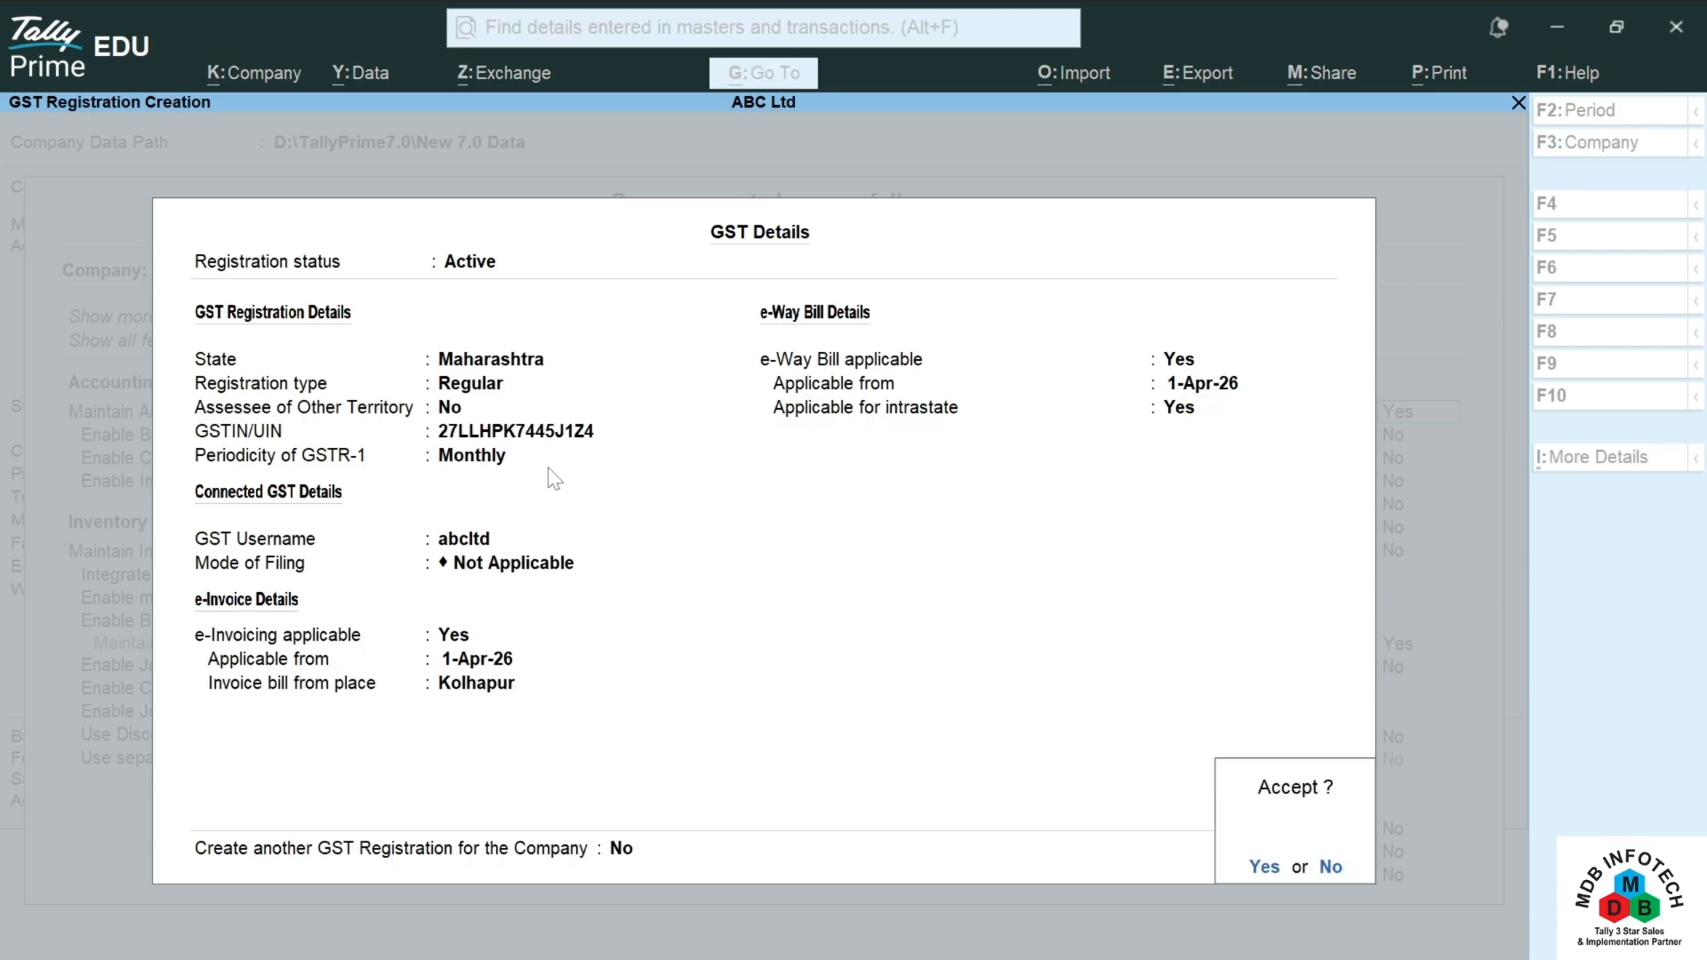
Step: Accept the GST details and company features, reaching Gateway of Tally for 1-Apr-26 to 31-Mar-27
key("Return")
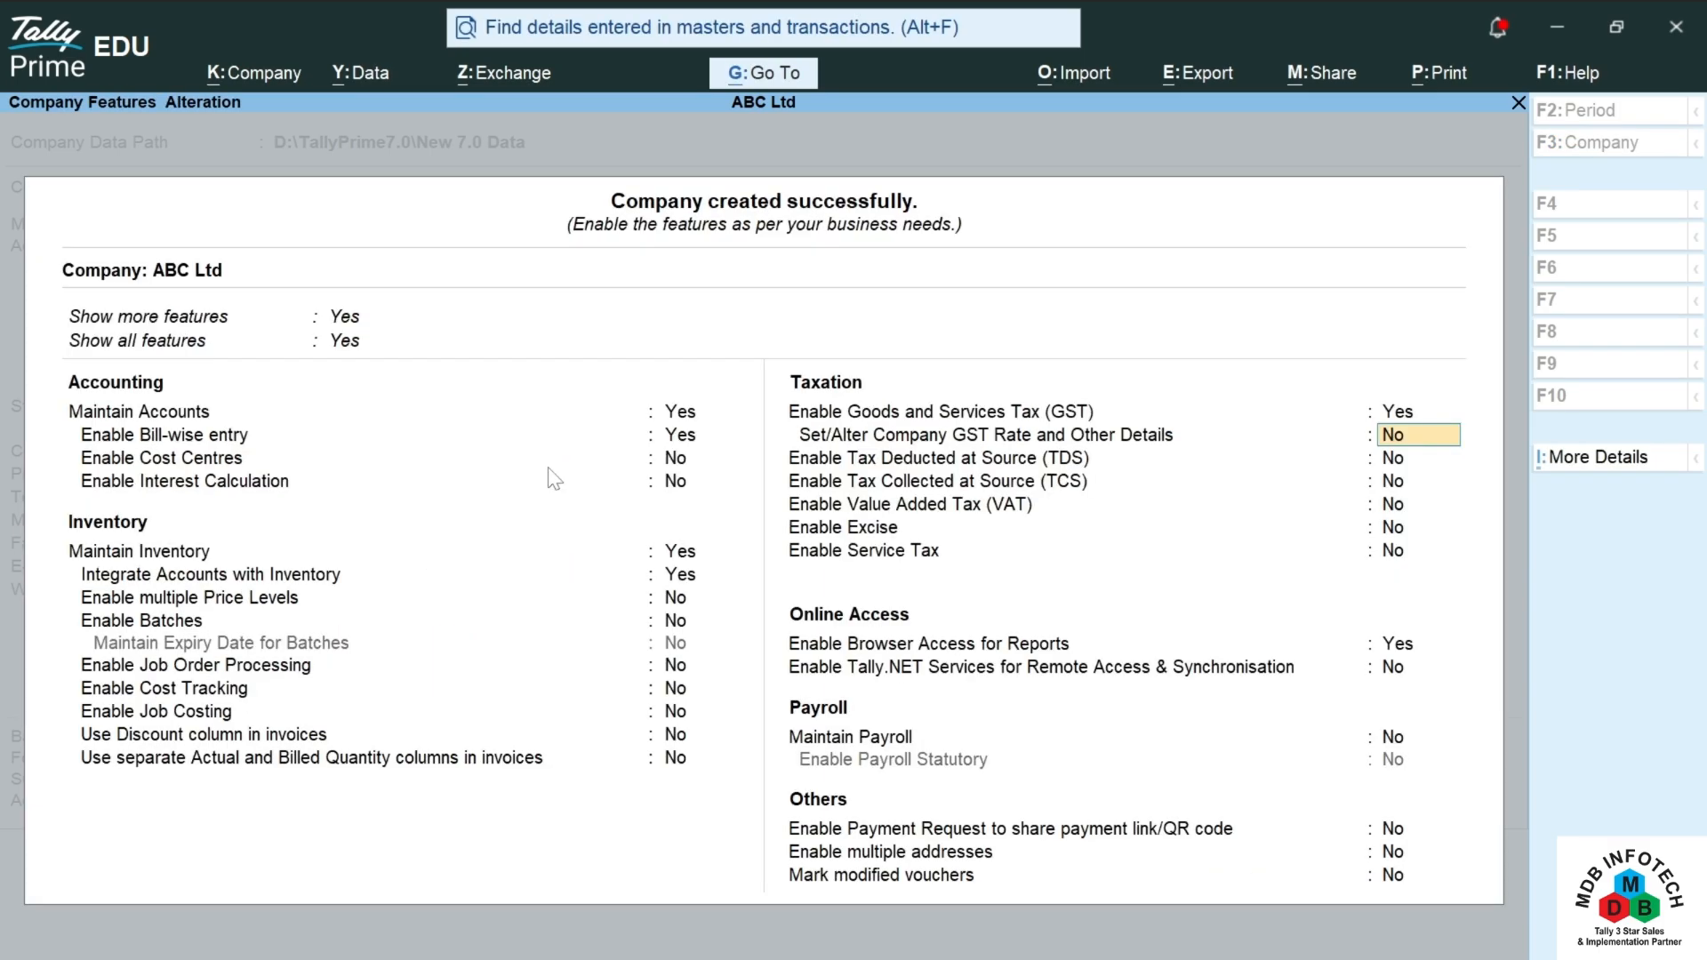
key("Return")
key("Return")
key("Return")
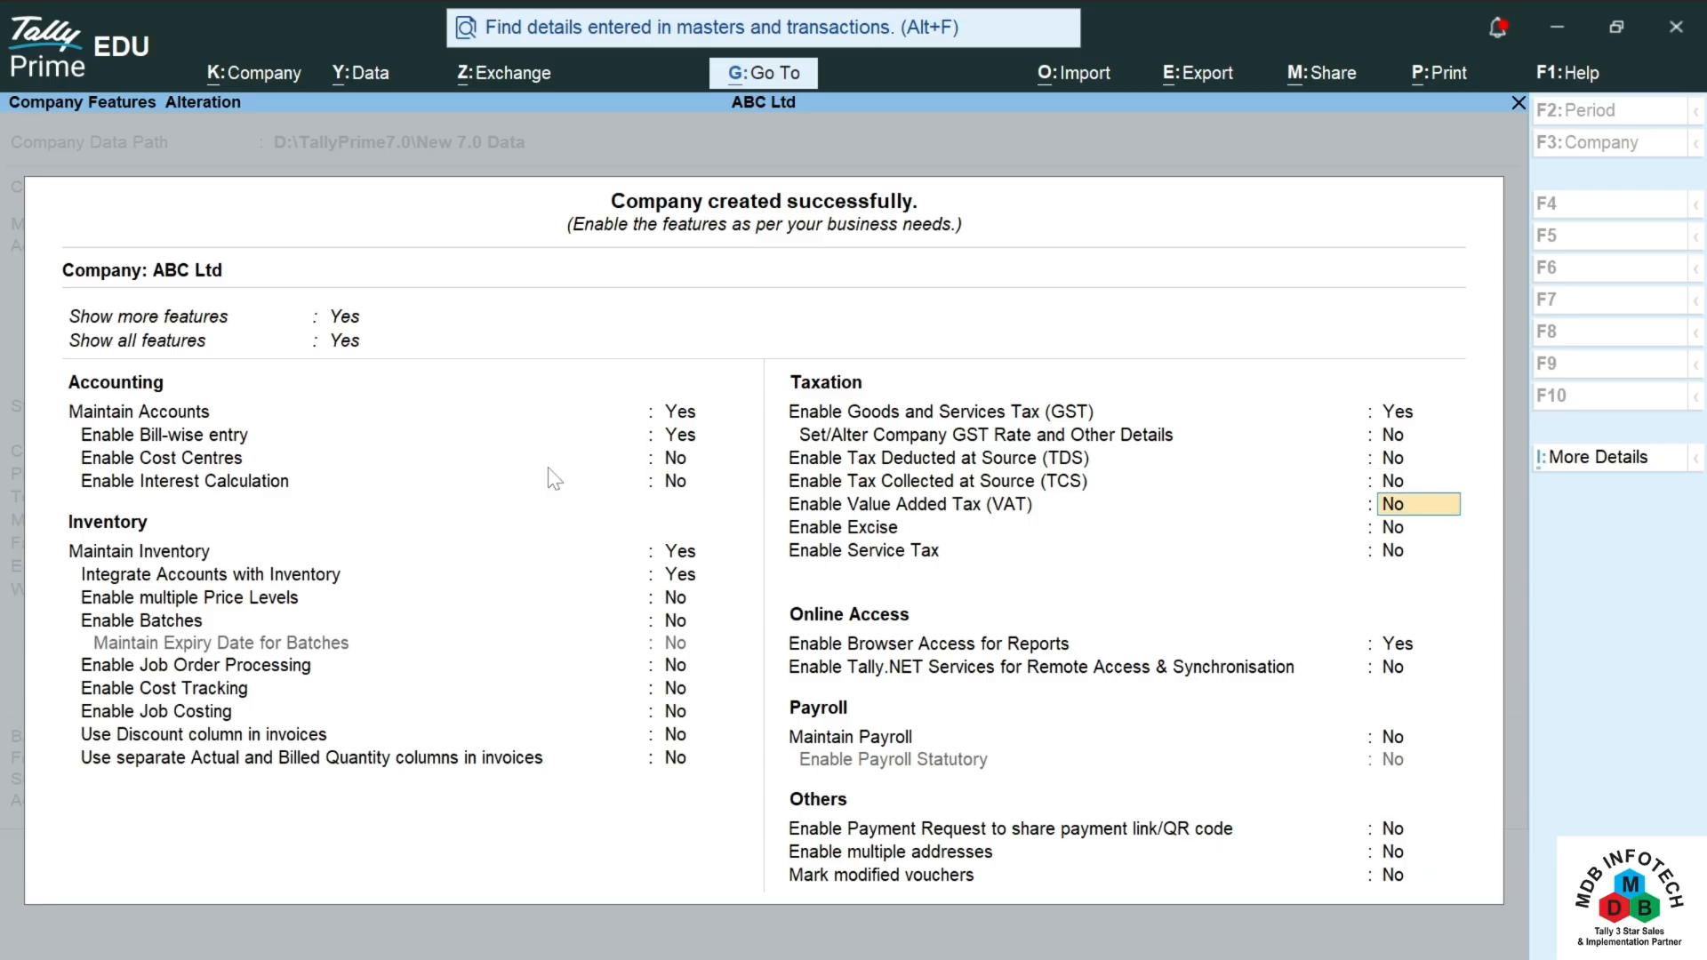
key("Return")
key("Return")
key("Return")
key("Return")
key("Return")
key("Return")
key("Return")
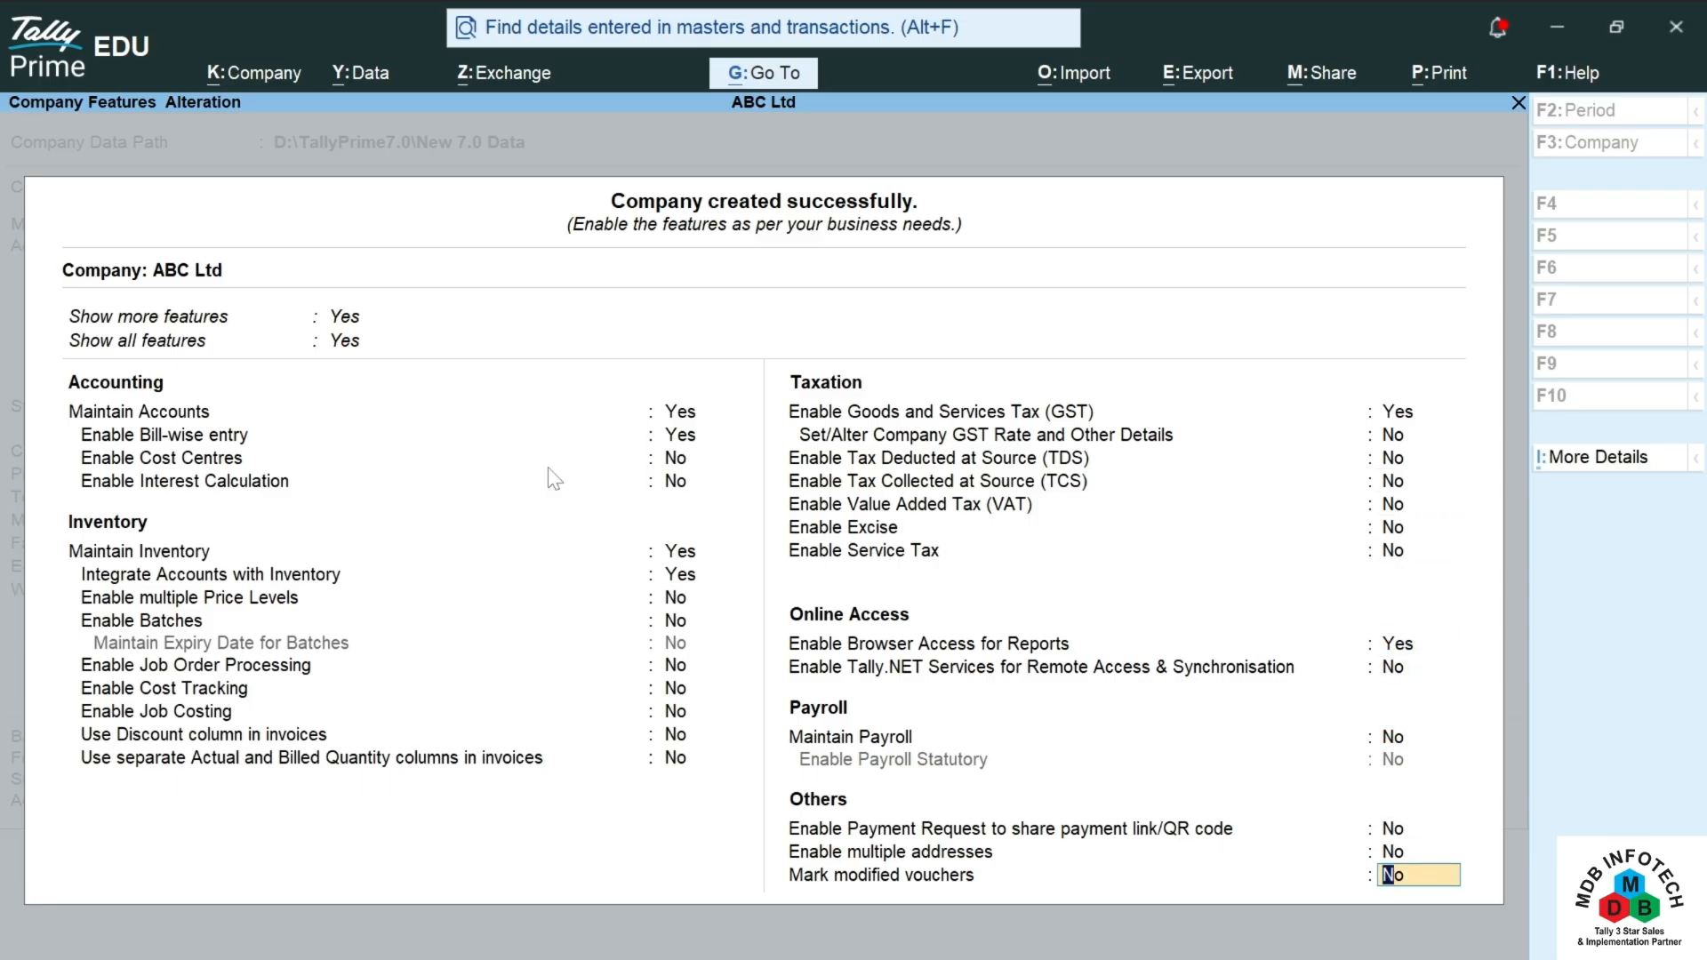
key("Return")
key("Return")
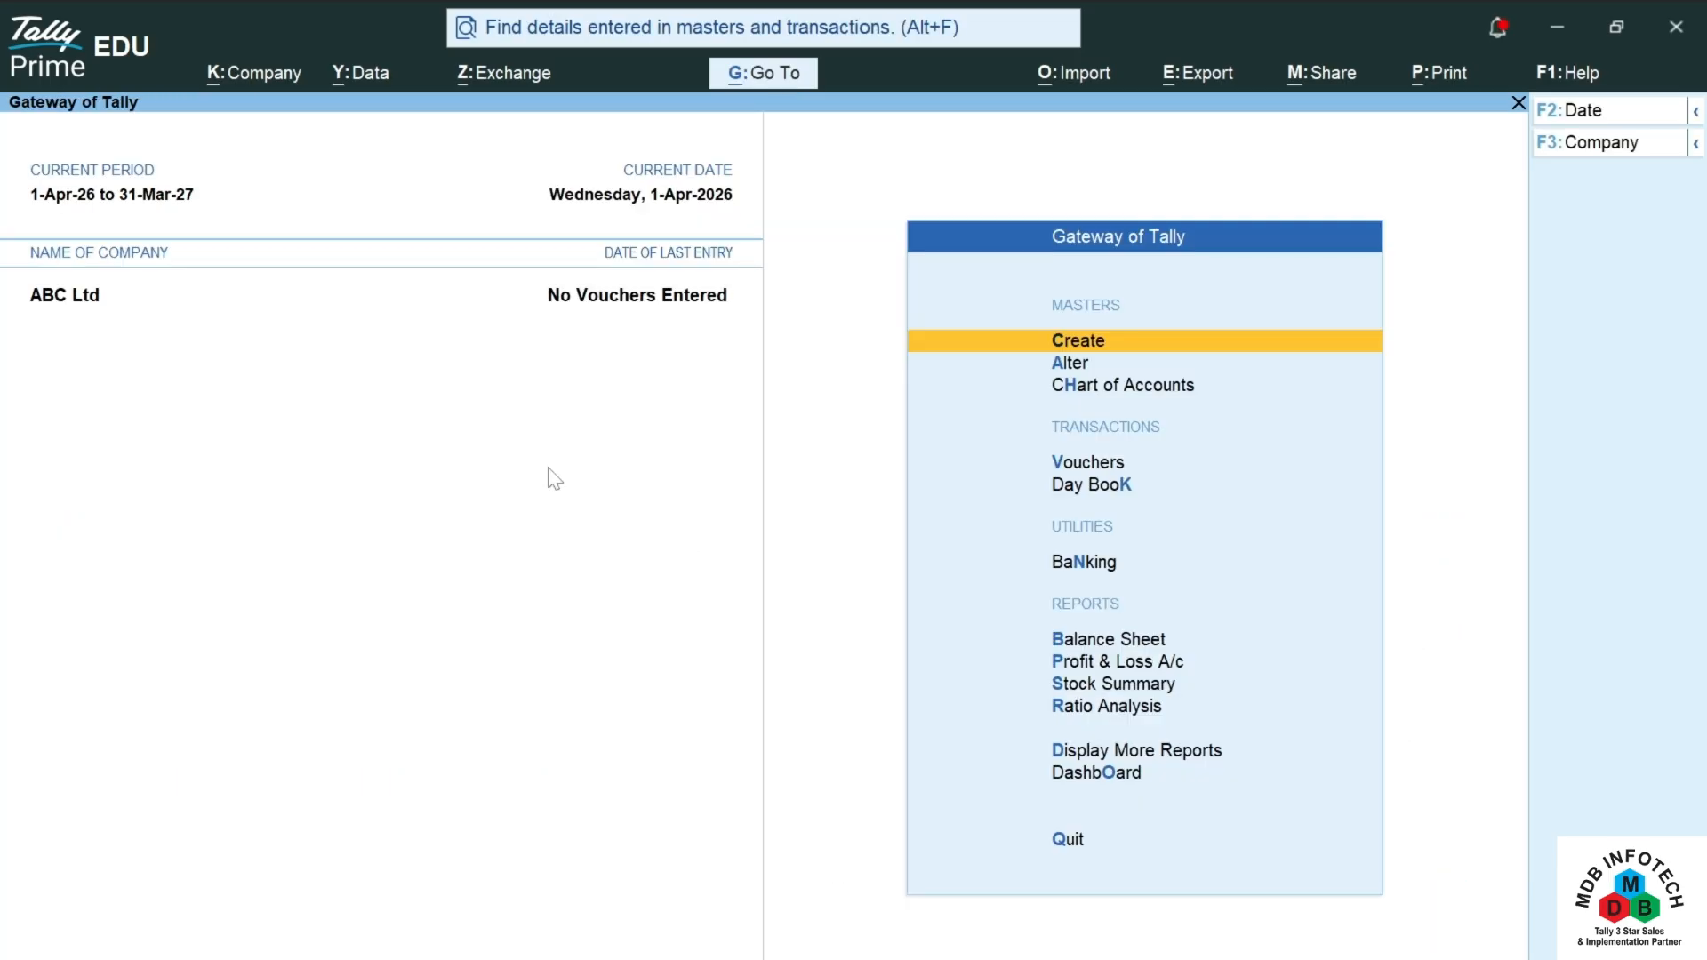